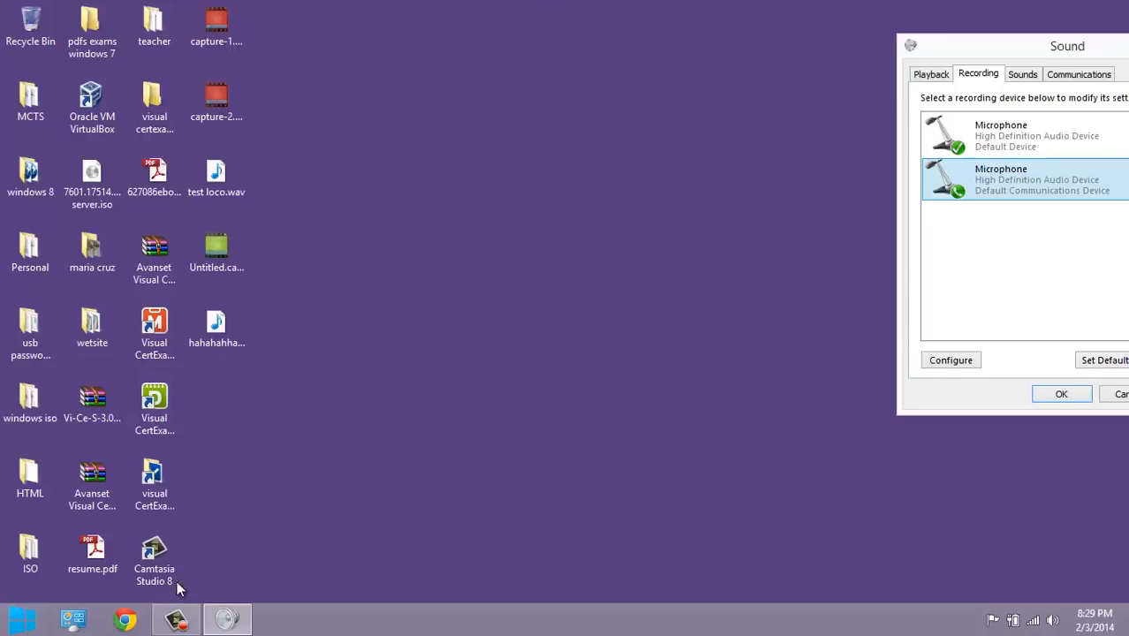
Switch to Chrome and open the router's login page at 192.168.1.1
left_click(127, 625)
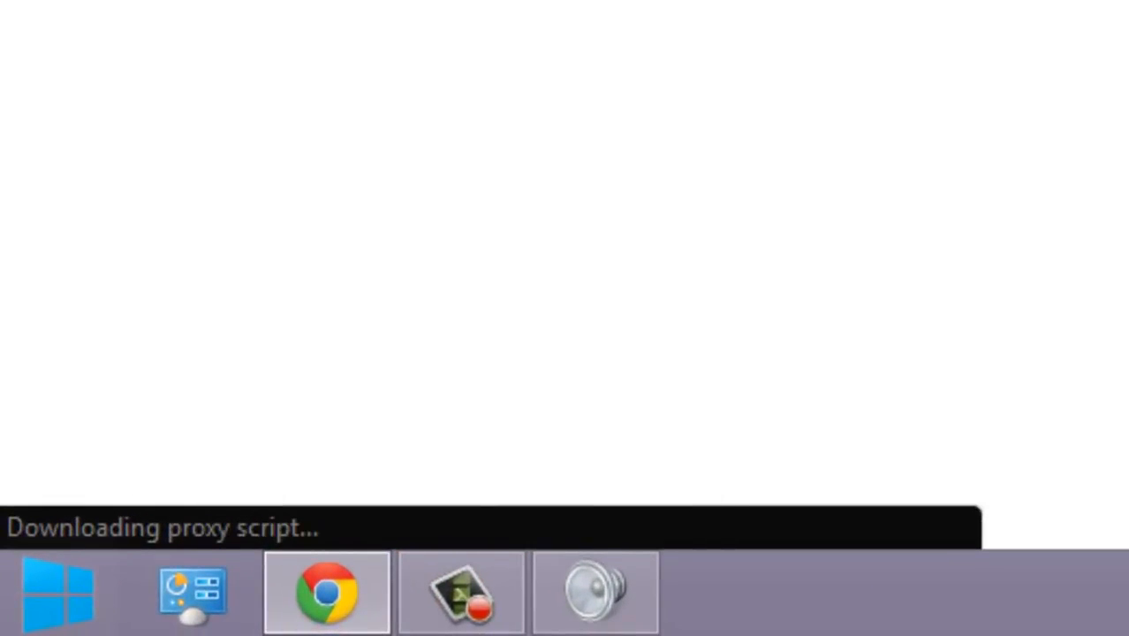
left_click(352, 68)
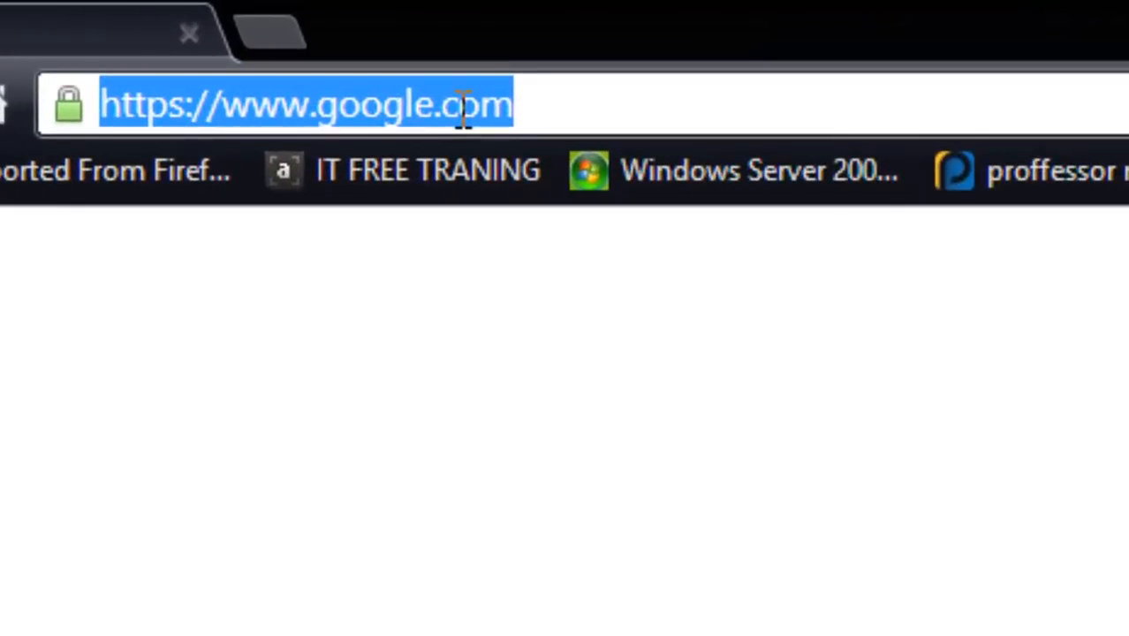
type("192.1")
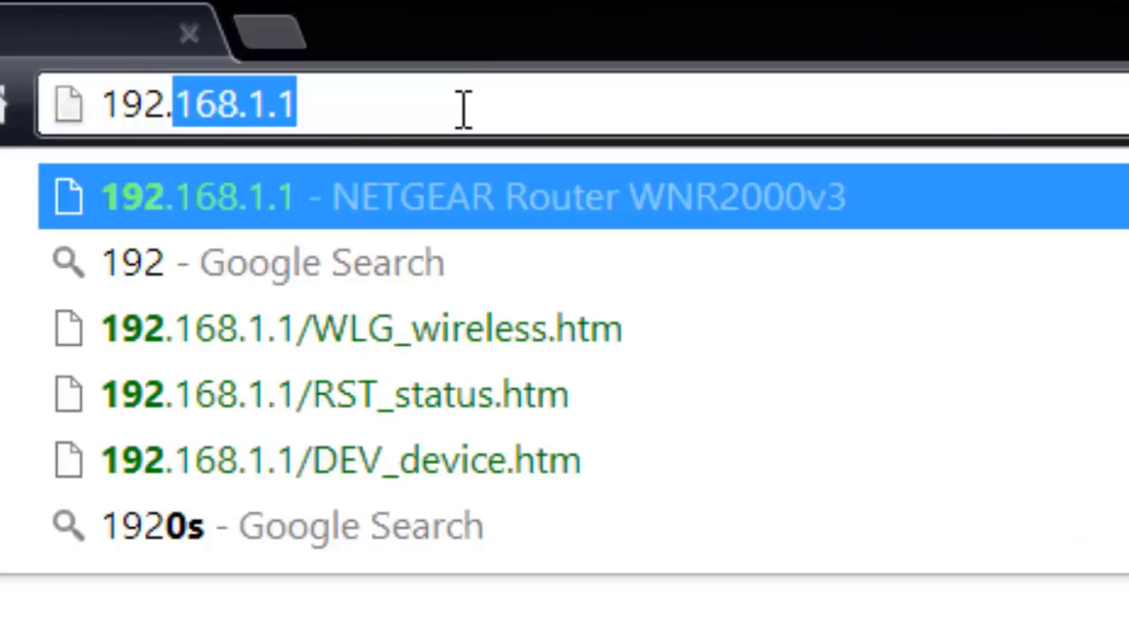
type("68.1.1")
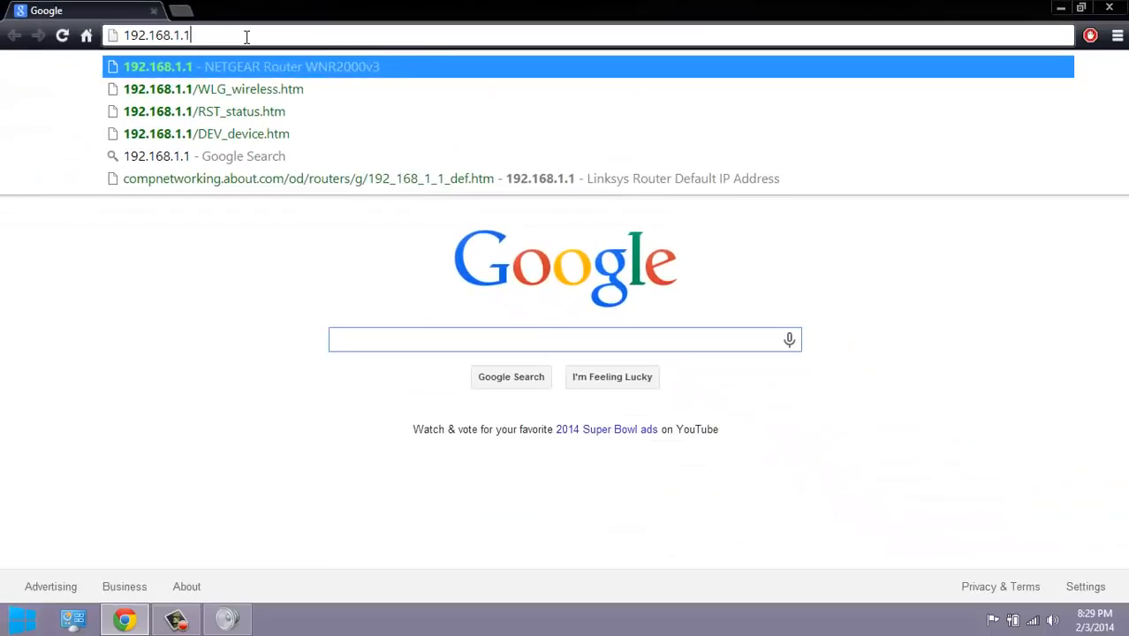
key("Return")
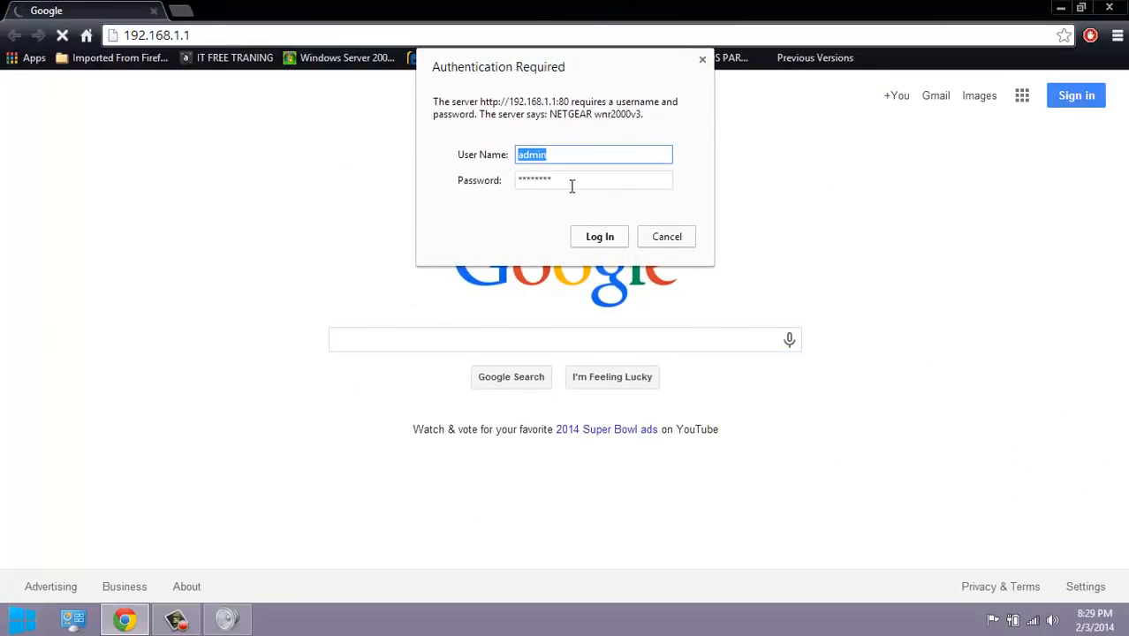
Log in to the NETGEAR router as admin with the prefilled password
left_click_drag(572, 185, 469, 185)
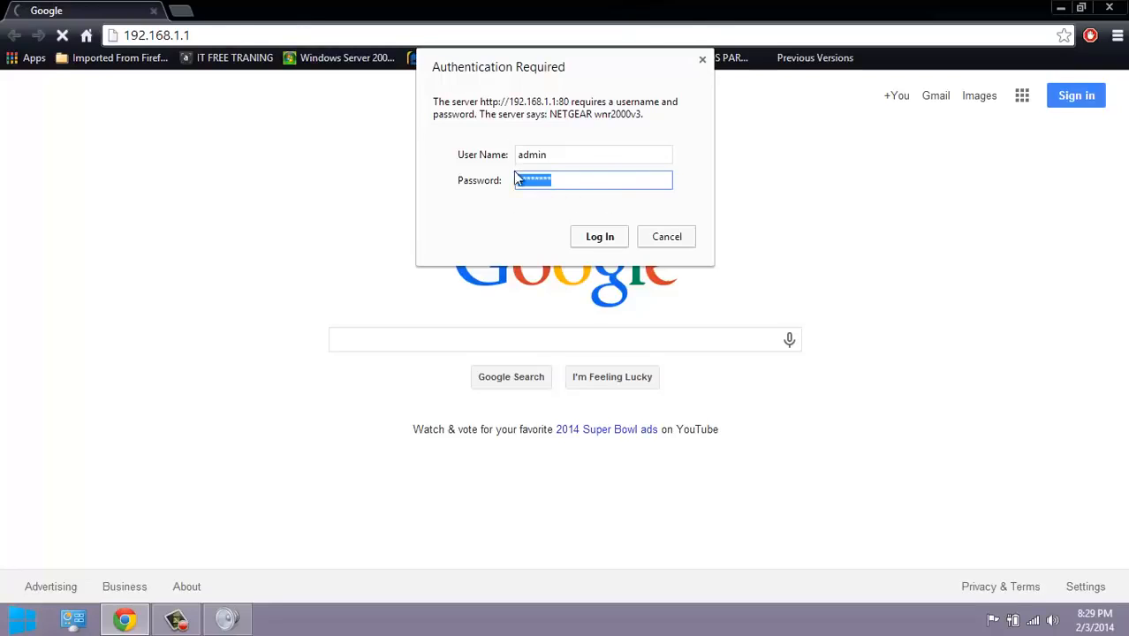
left_click_drag(583, 151, 497, 165)
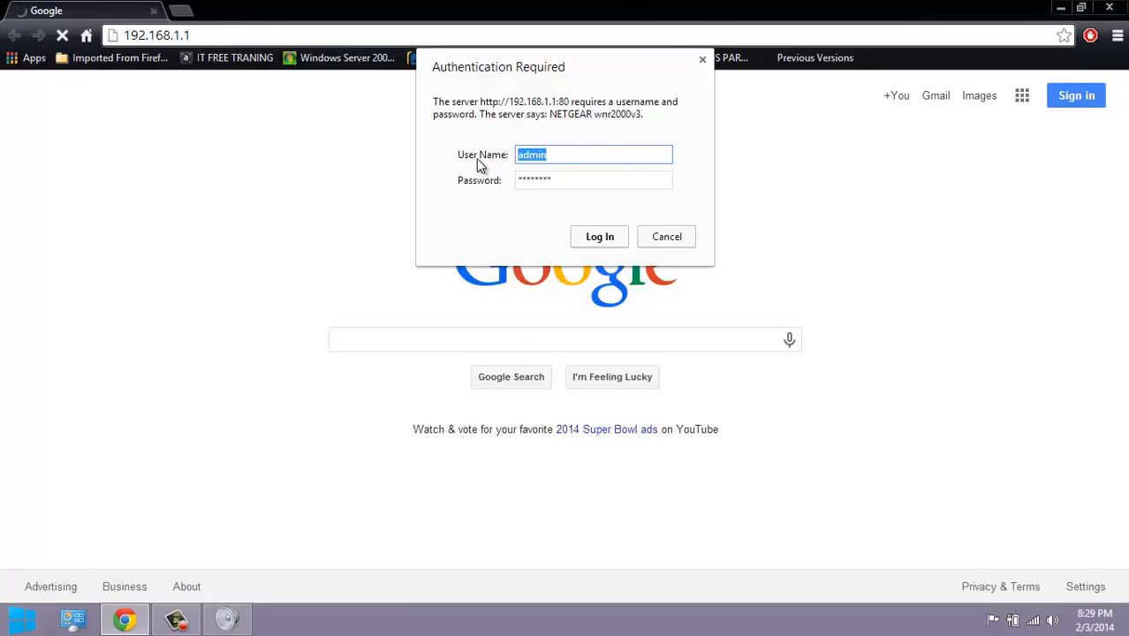
left_click(570, 183)
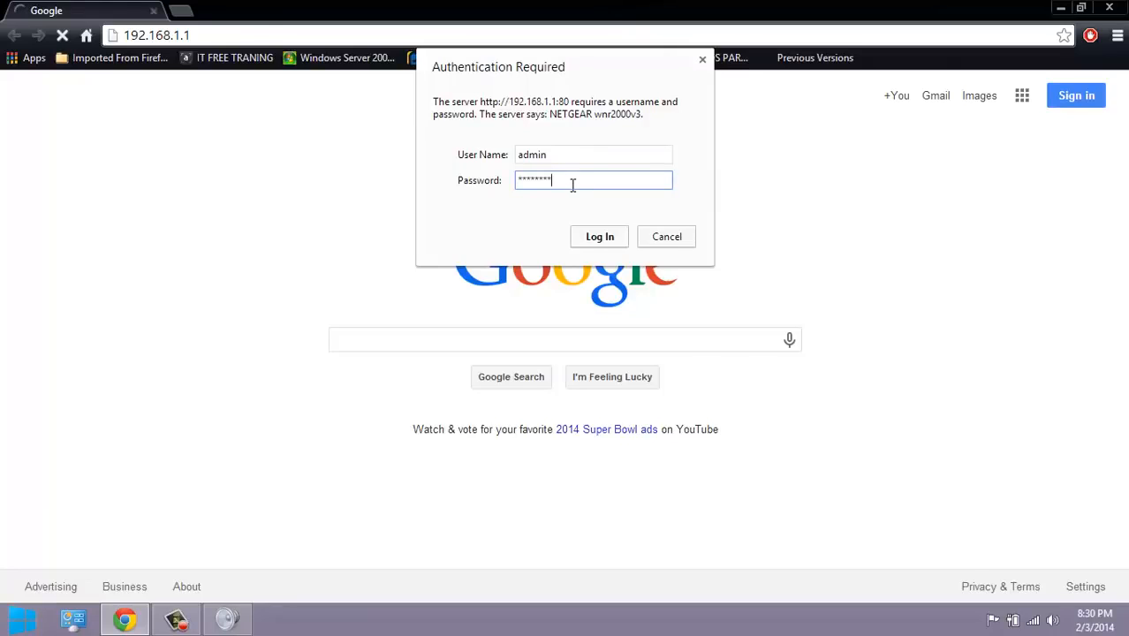
left_click(592, 240)
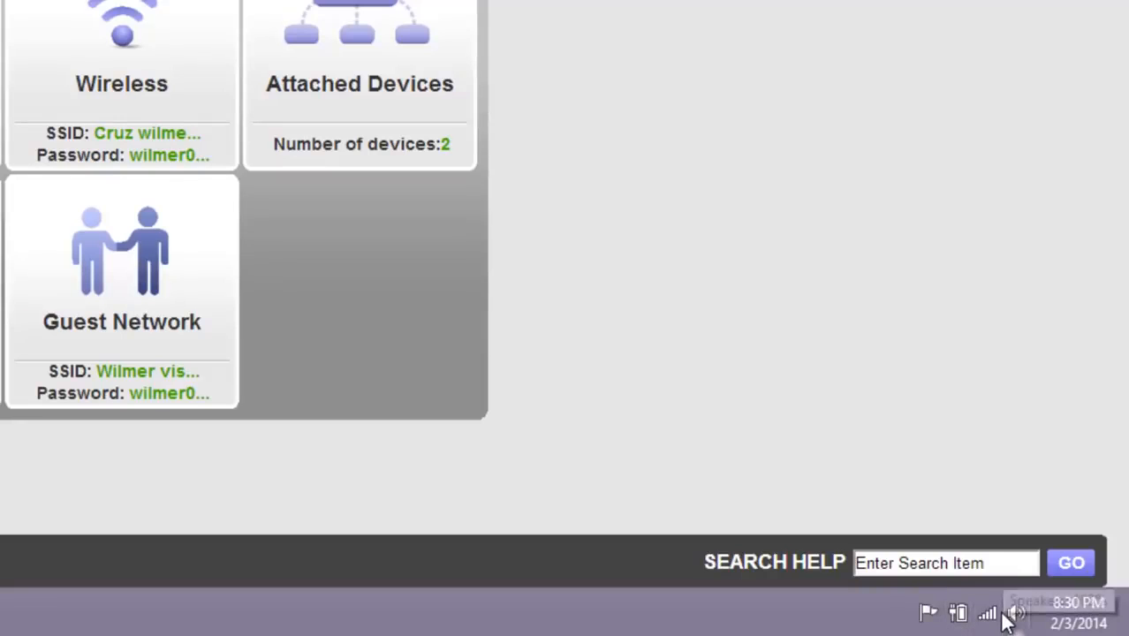
View the available Wi-Fi networks and examine the IP address, MAC address and device name of the router's attached wireless devices
left_click(988, 612)
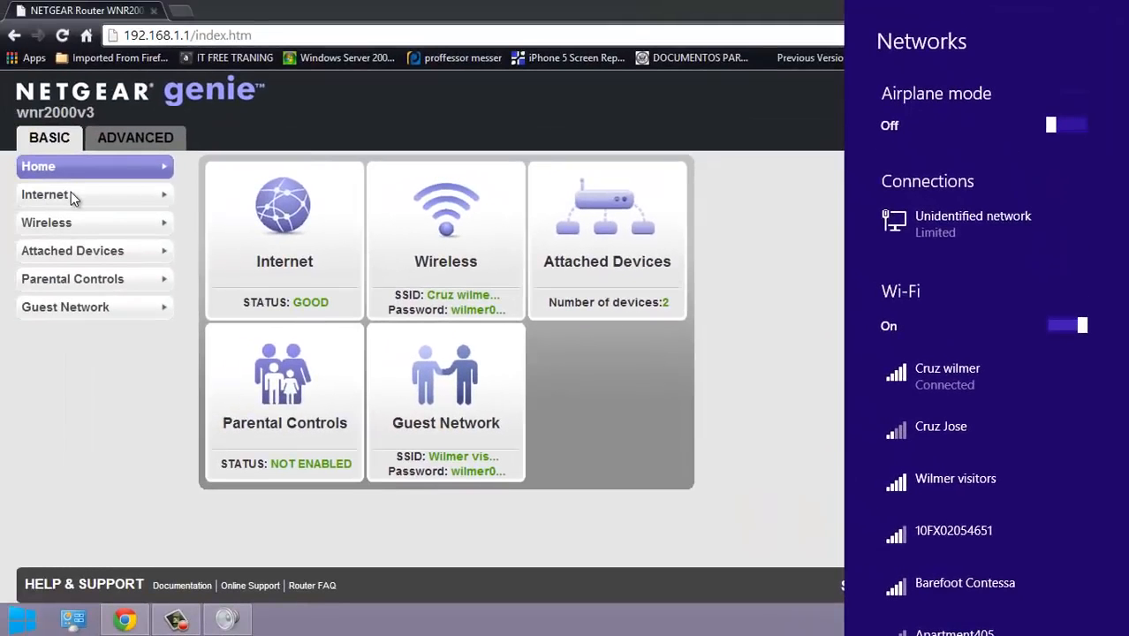
left_click(73, 256)
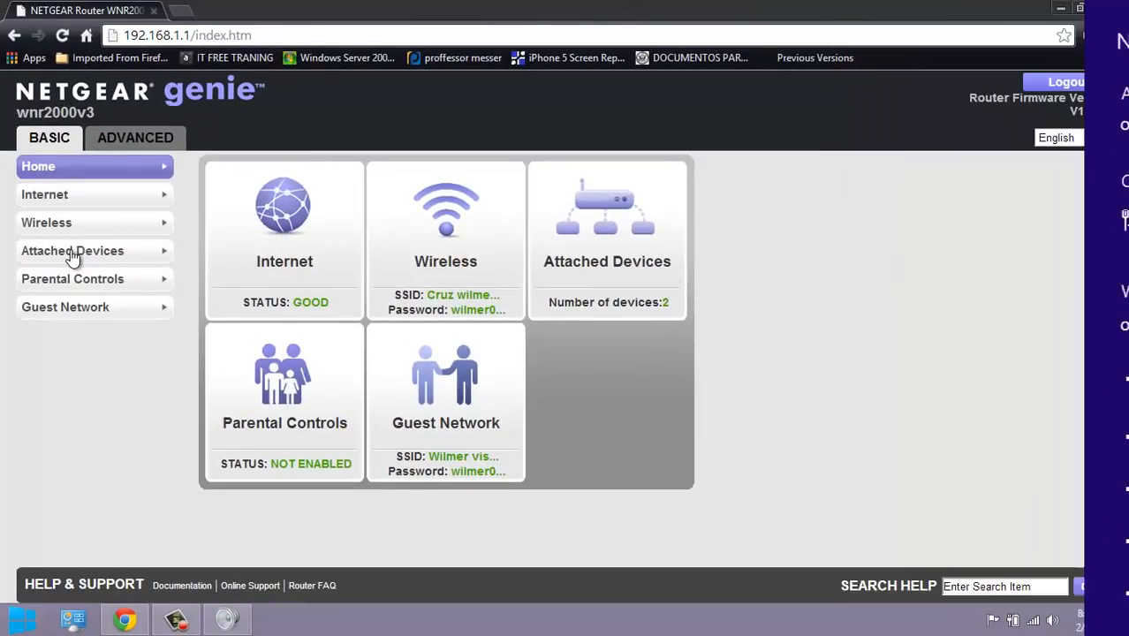
left_click(73, 253)
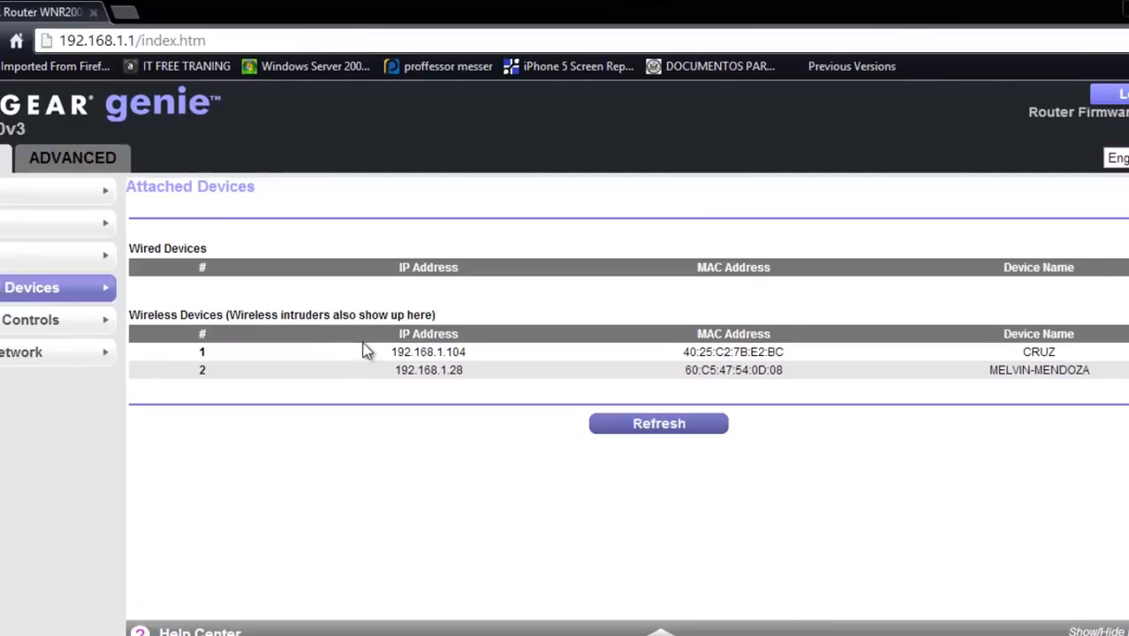
left_click_drag(394, 355, 1066, 363)
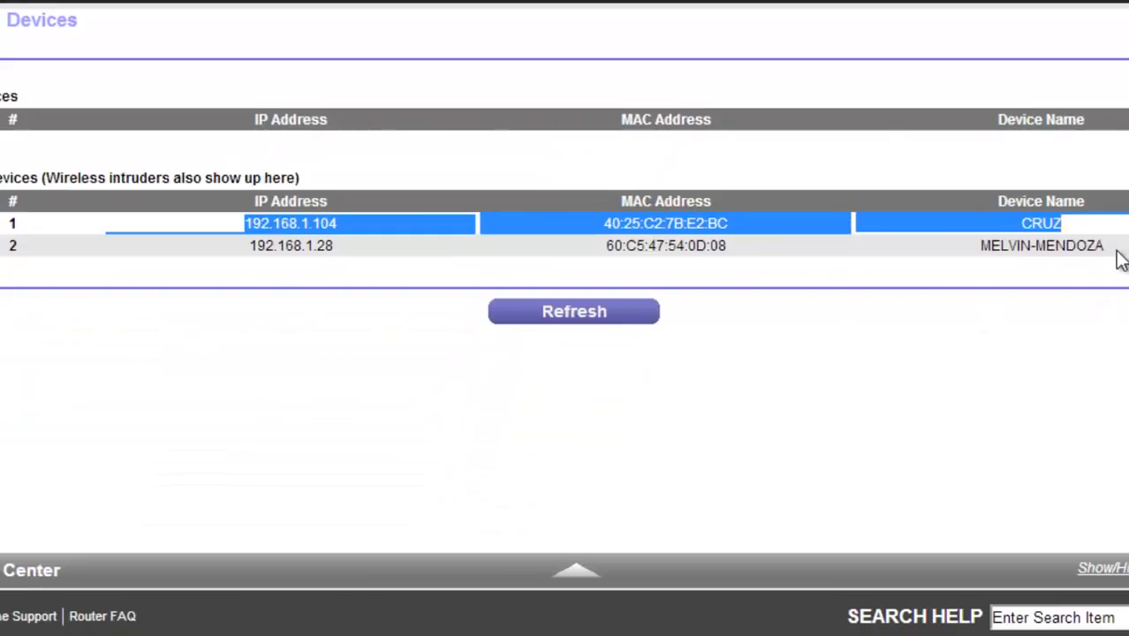
left_click_drag(1119, 254, 981, 252)
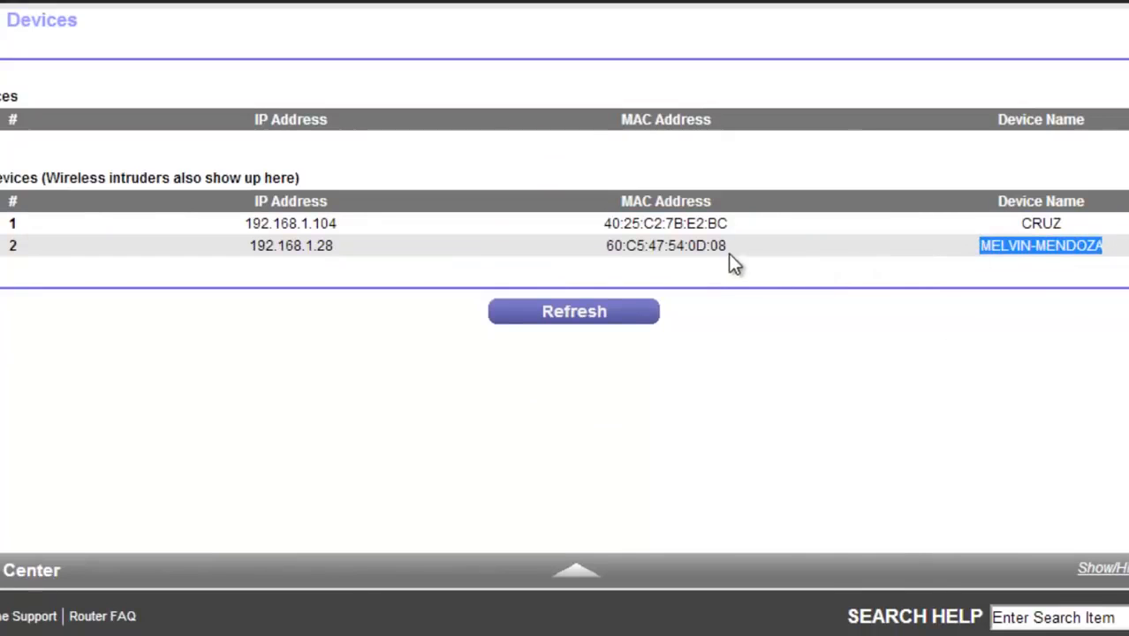
left_click_drag(728, 254, 577, 233)
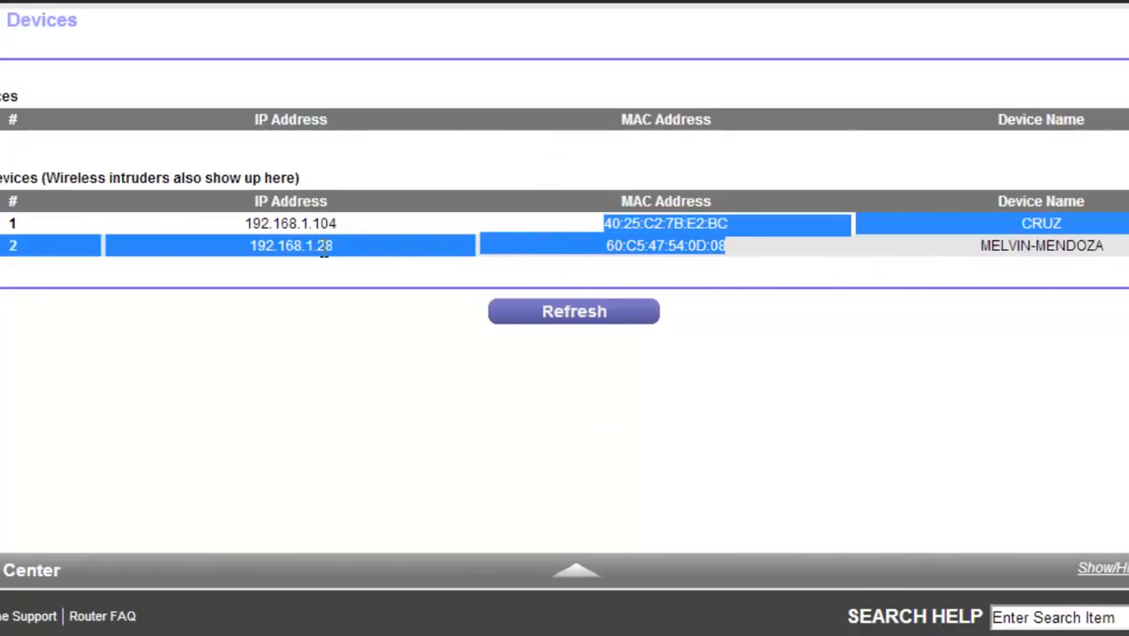
left_click(371, 244)
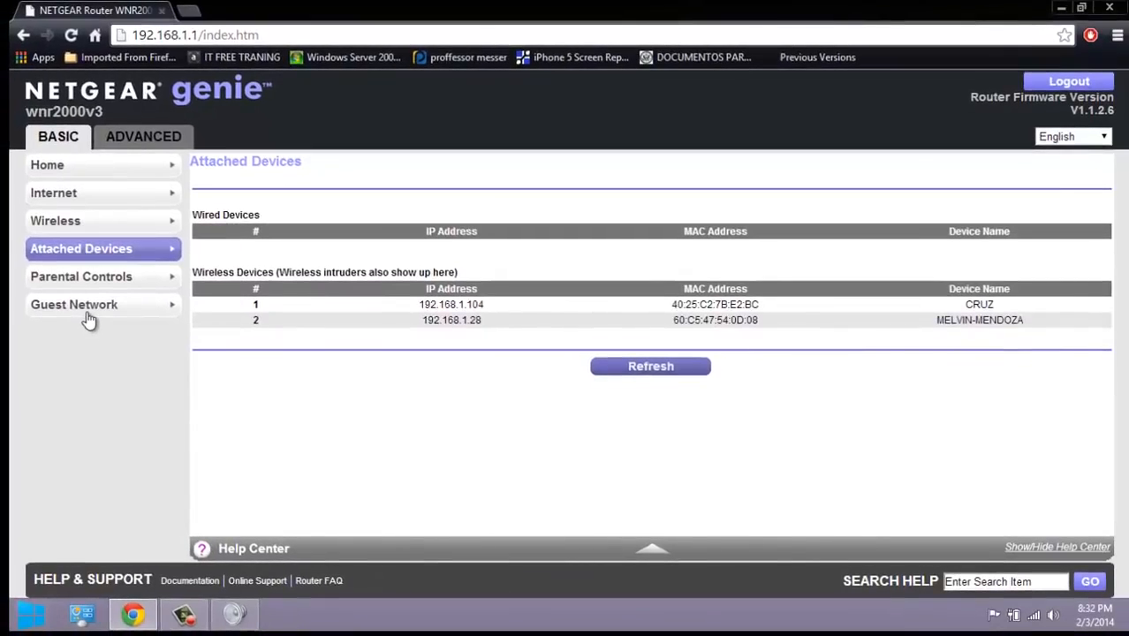
Review the basic guest network settings, including SSID broadcast, and look through the computer's list of available Wi-Fi networks
left_click(87, 311)
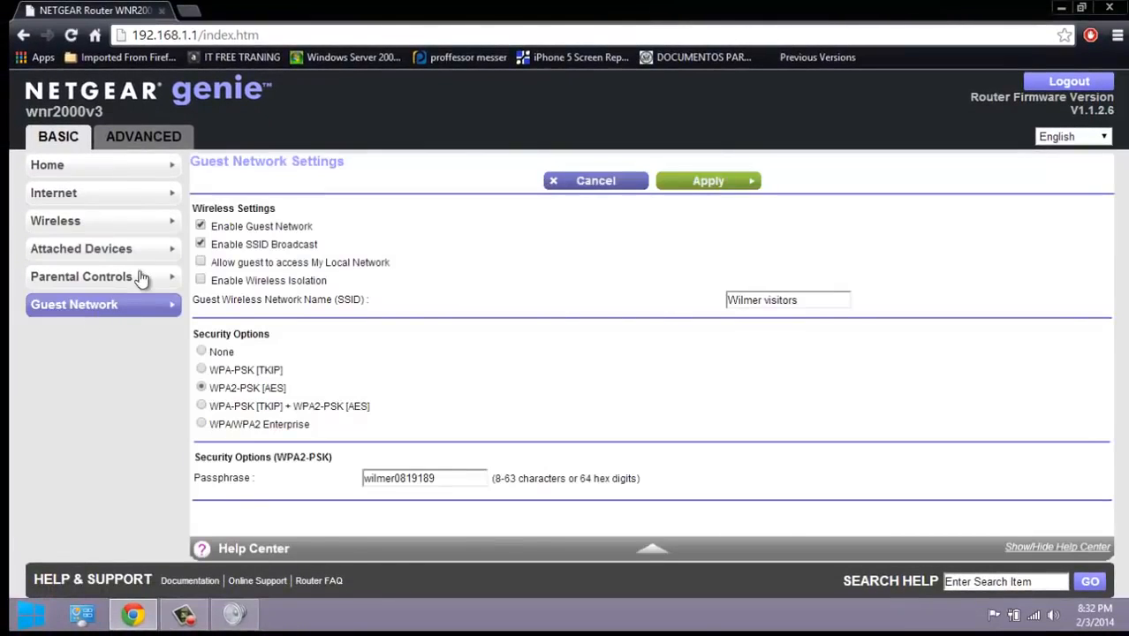
left_click(200, 243)
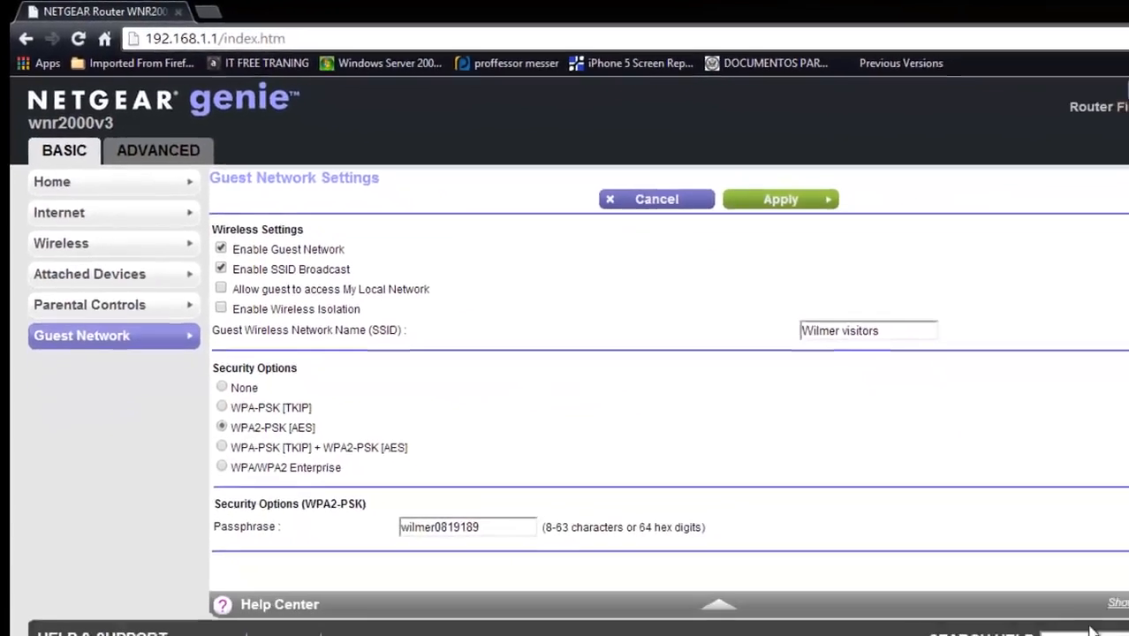
left_click(1035, 618)
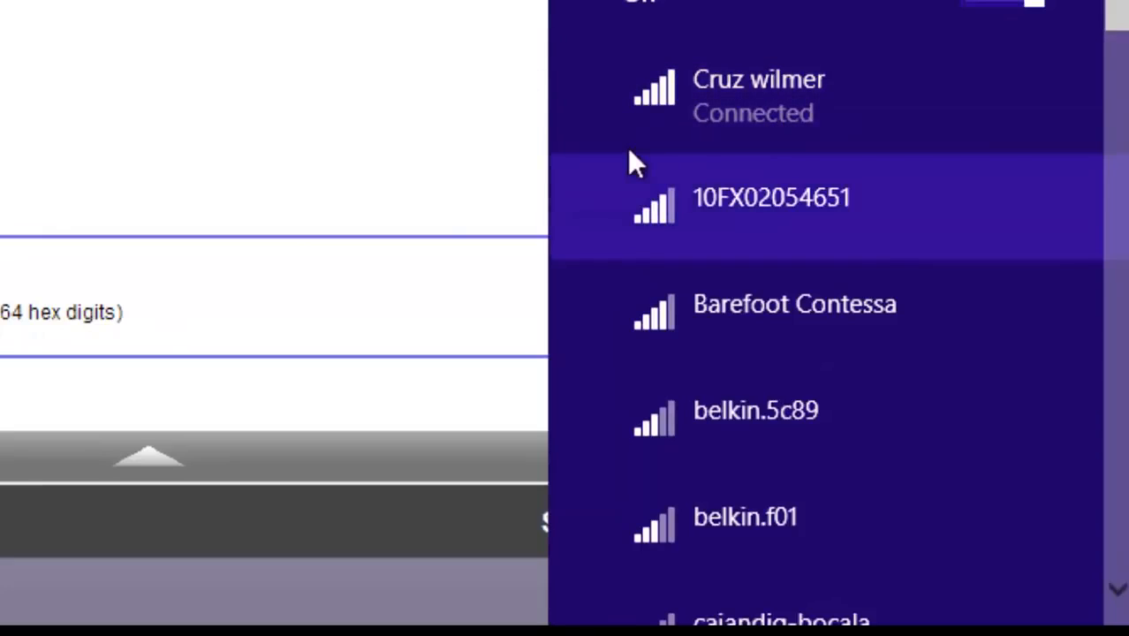
scroll(813, 196, "down", 3)
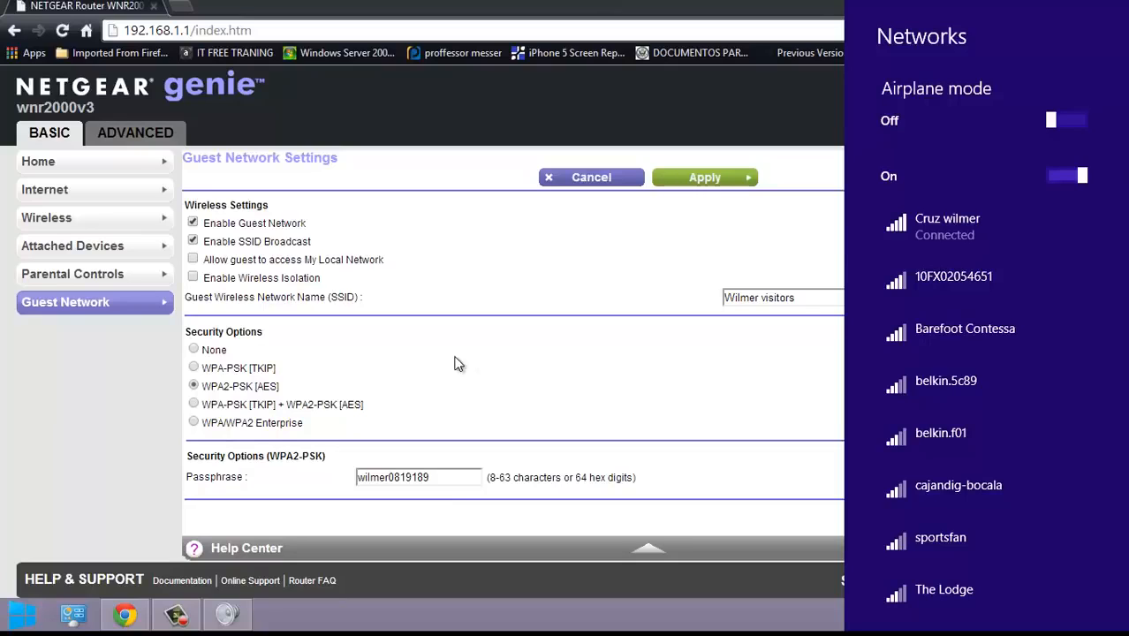
Close the networks list and review the basic Internet setup, especially the option to get the IP address dynamically from the ISP
left_click(79, 189)
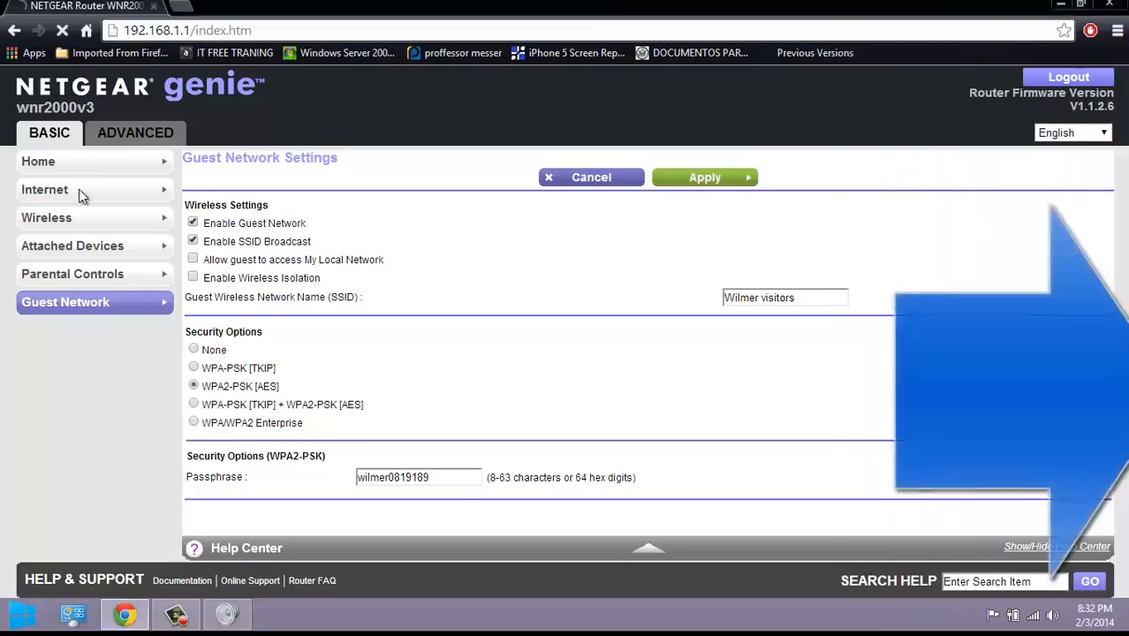
left_click(76, 190)
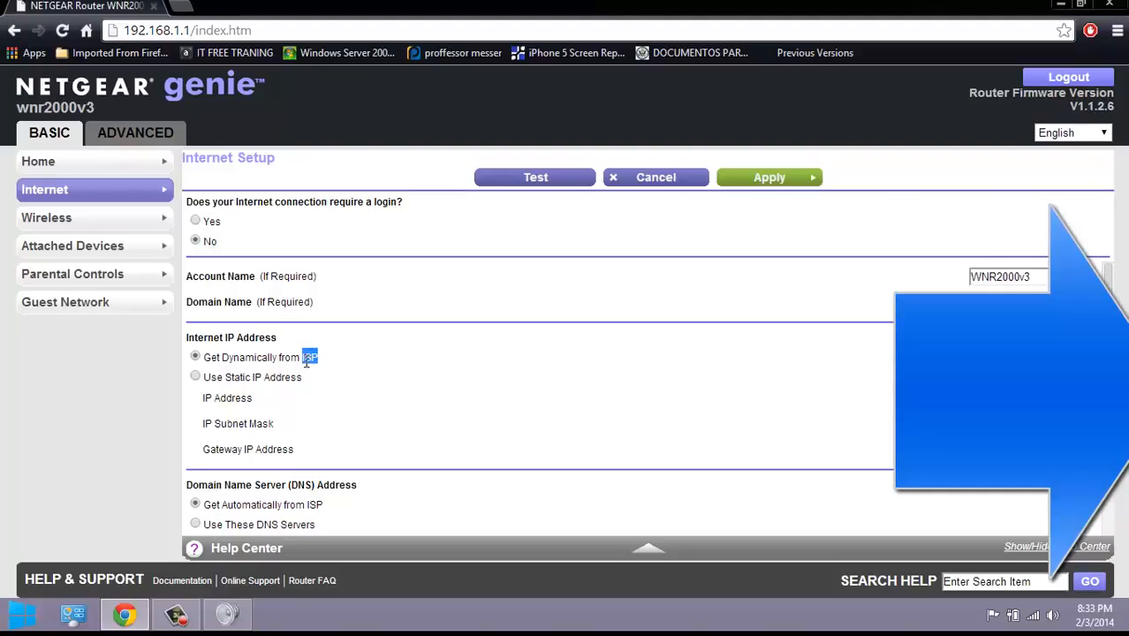
left_click(899, 399)
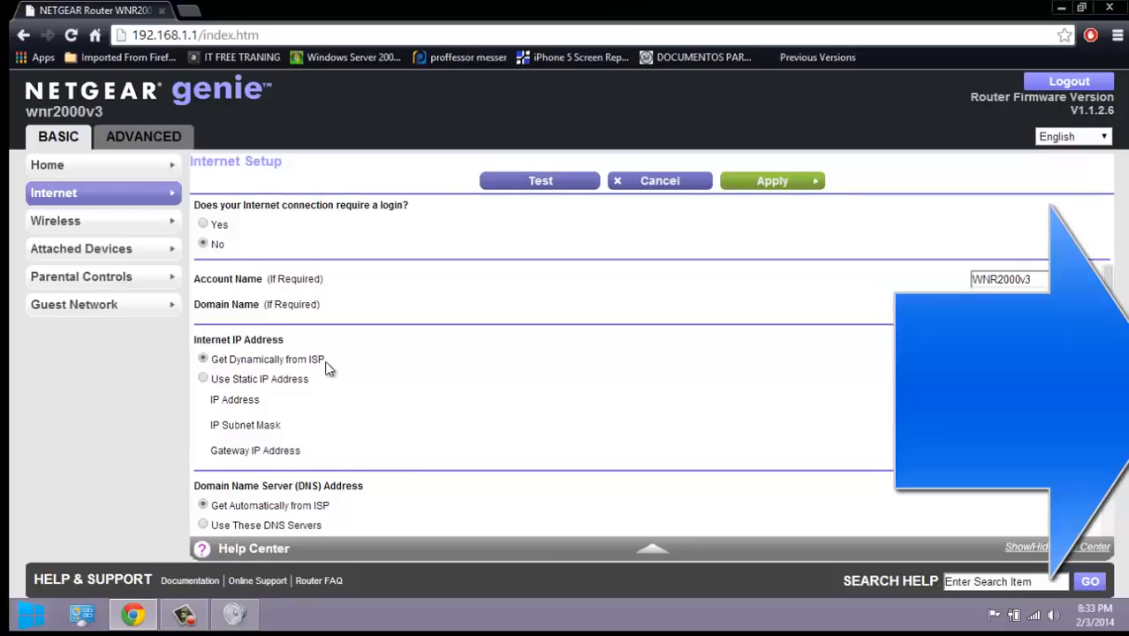
scroll(484, 399, "down", 1)
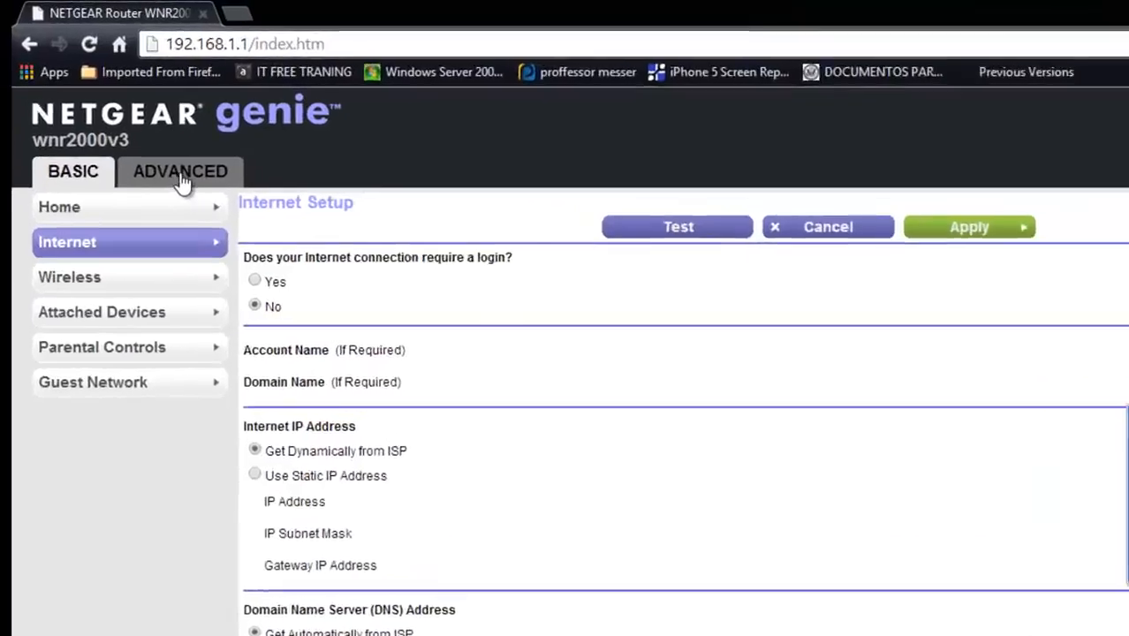
Open the Internet setup within the advanced router settings and review its IP address, DNS and router MAC address options
left_click(143, 137)
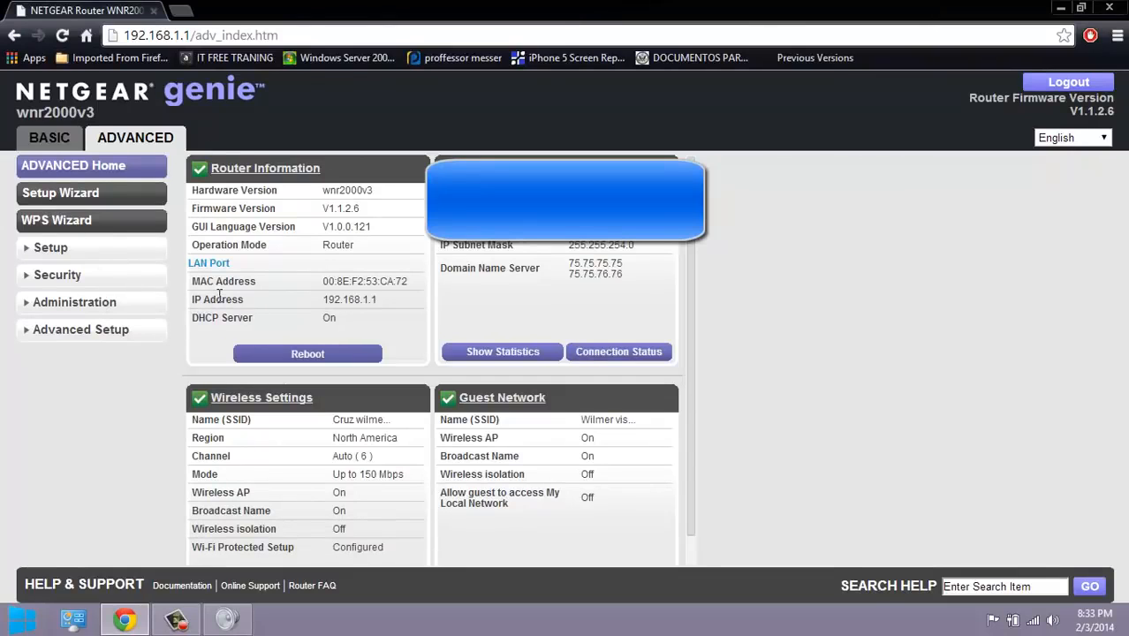
left_click(58, 253)
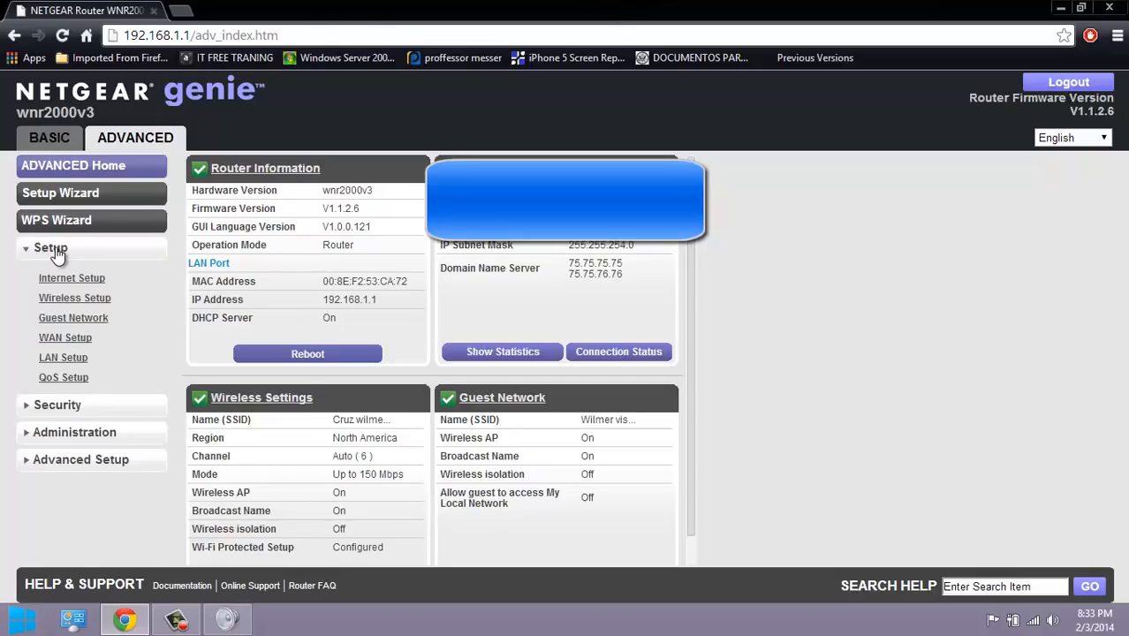
left_click(55, 254)
left_click(54, 252)
left_click(69, 279)
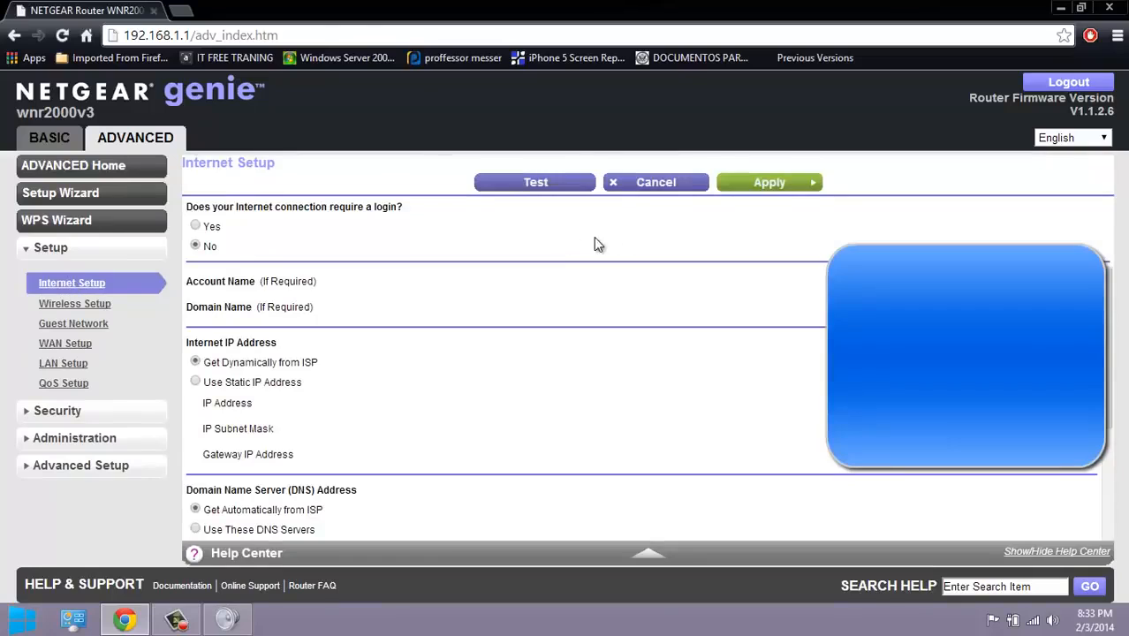
scroll(358, 423, "down", 3)
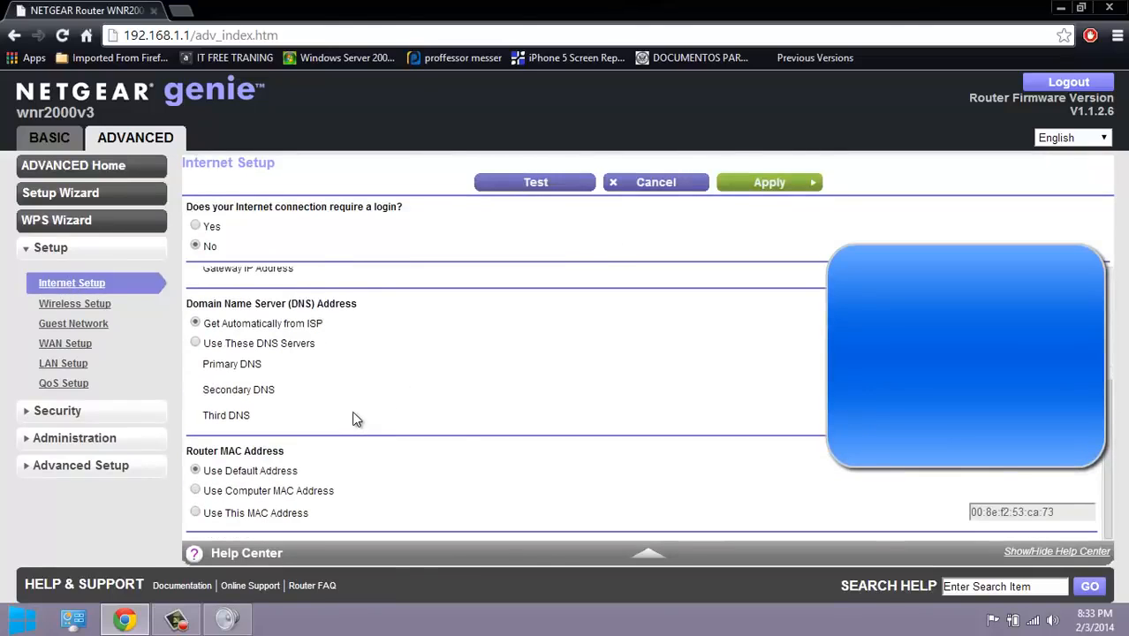
scroll(356, 419, "up", 2)
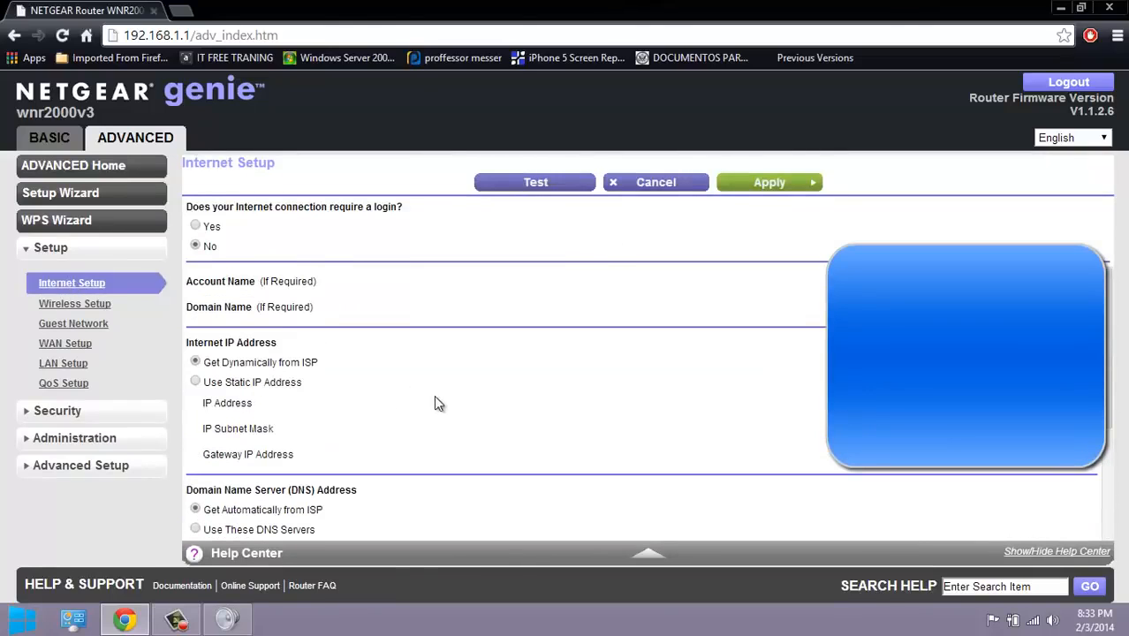
Open the advanced wireless setup and examine the network name (SSID) and the selectable channels without changing them
left_click(77, 304)
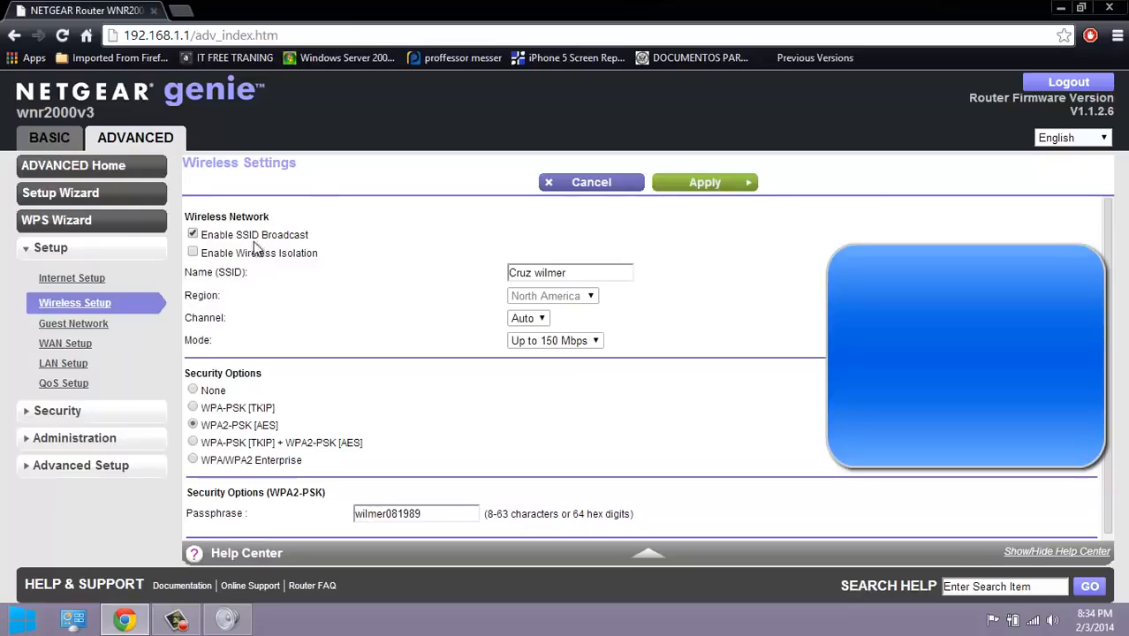
left_click(580, 271)
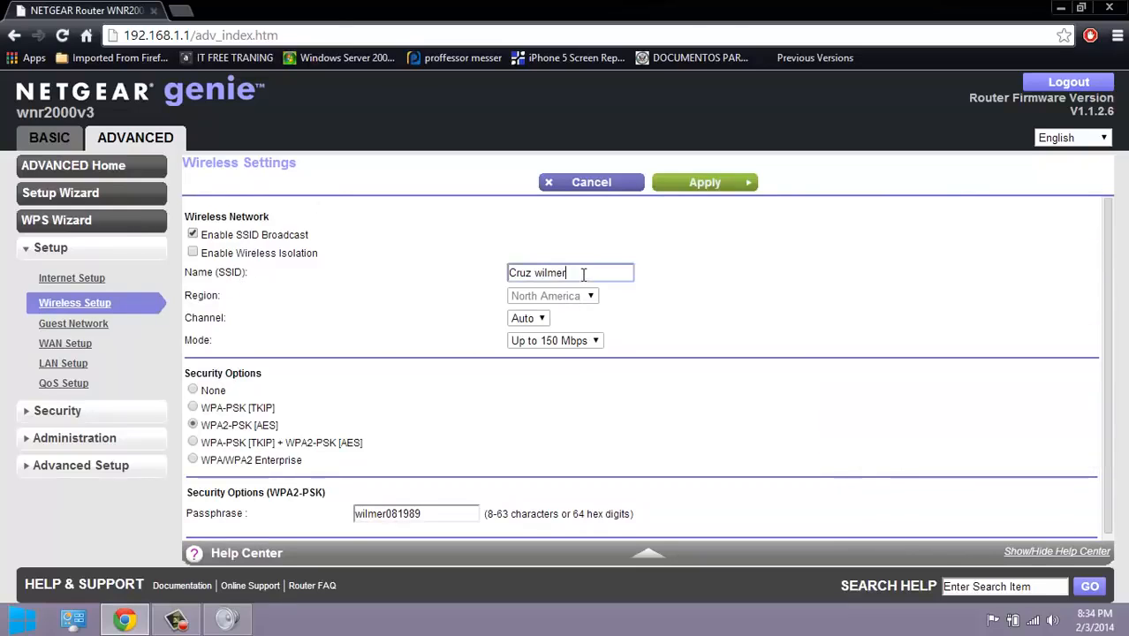
left_click_drag(581, 271, 501, 273)
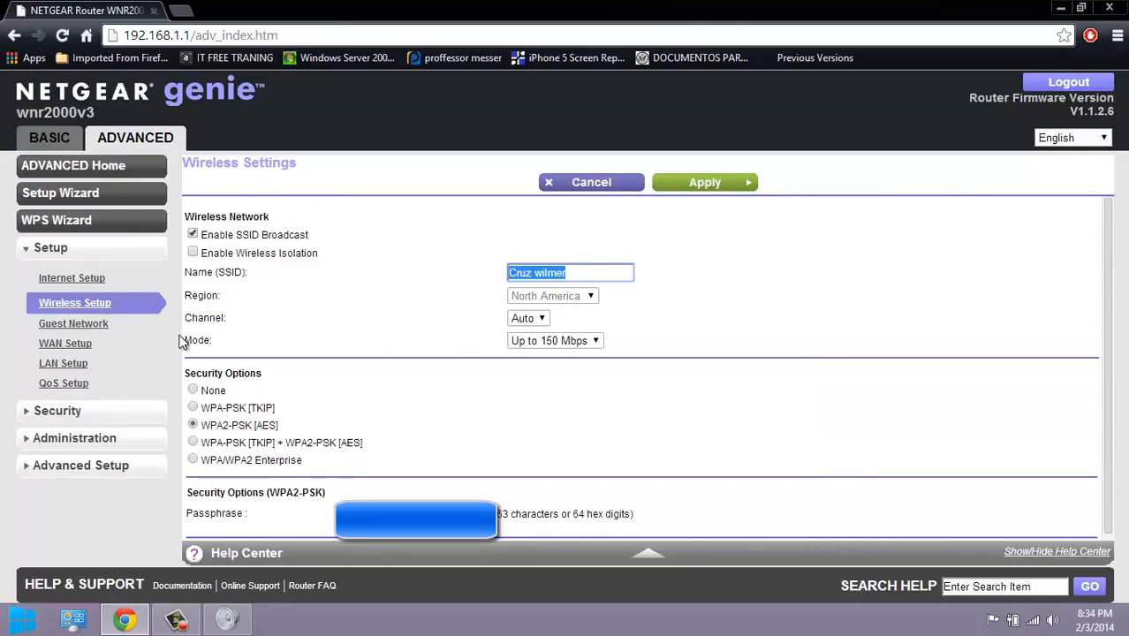
left_click_drag(185, 318, 263, 325)
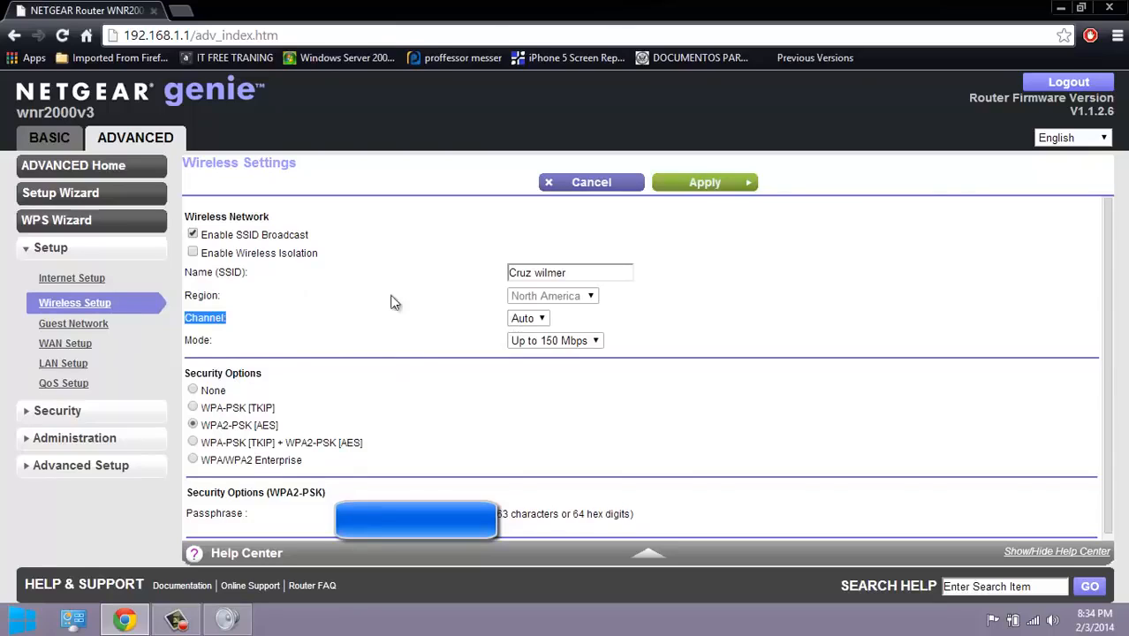
left_click(523, 320)
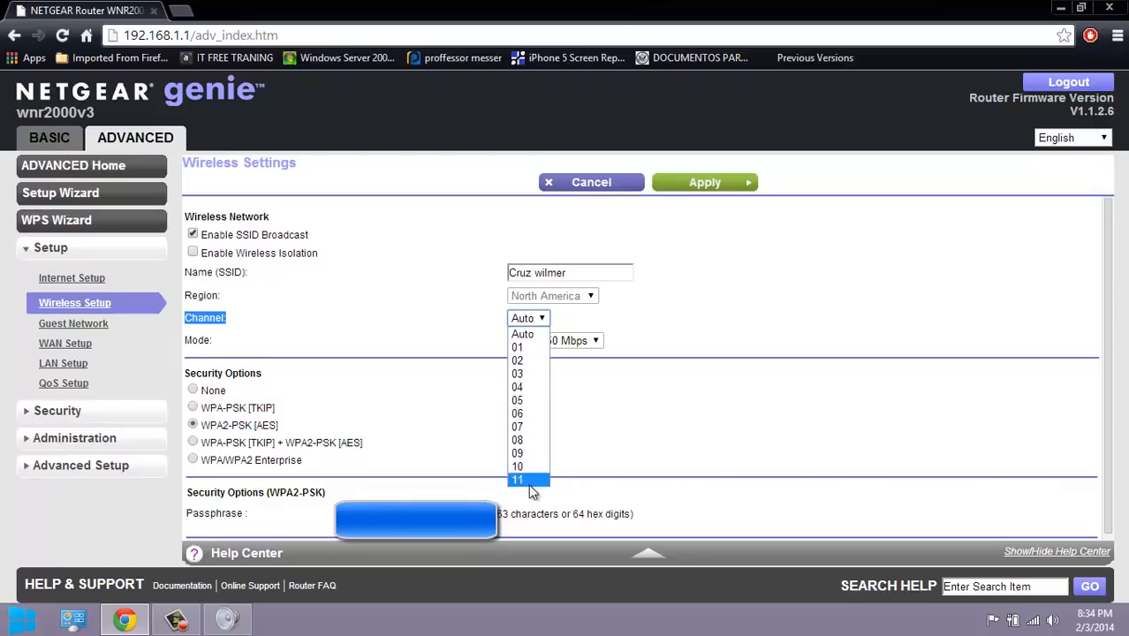
left_click(422, 323)
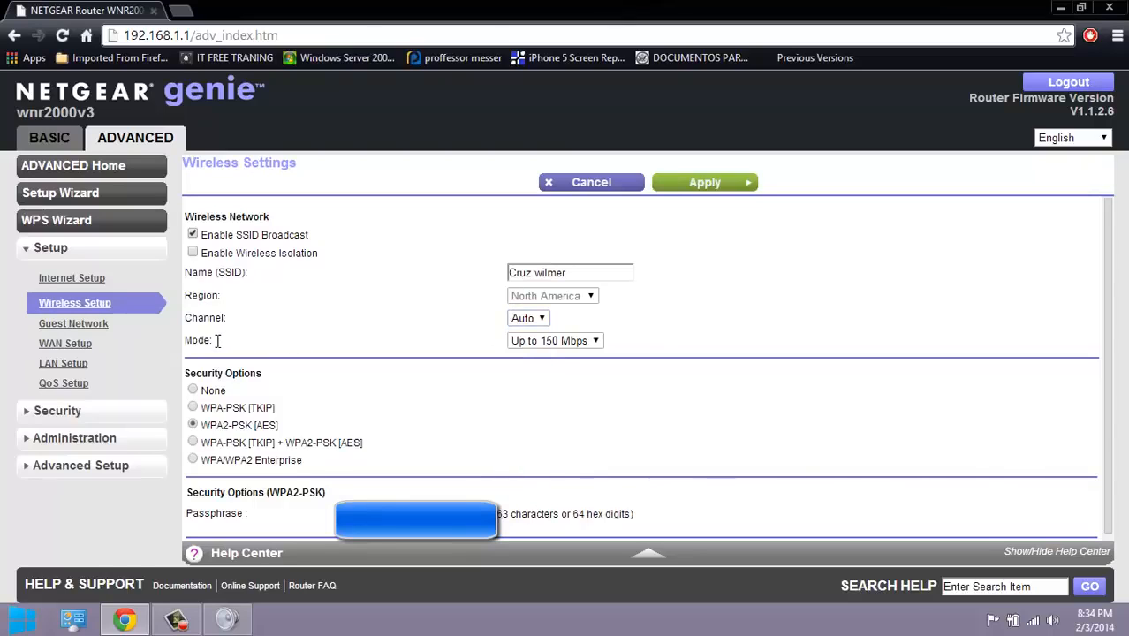
Examine the wireless mode speed options up to 54, 150 and 300 Mbps without changing the selection
left_click_drag(216, 342, 187, 347)
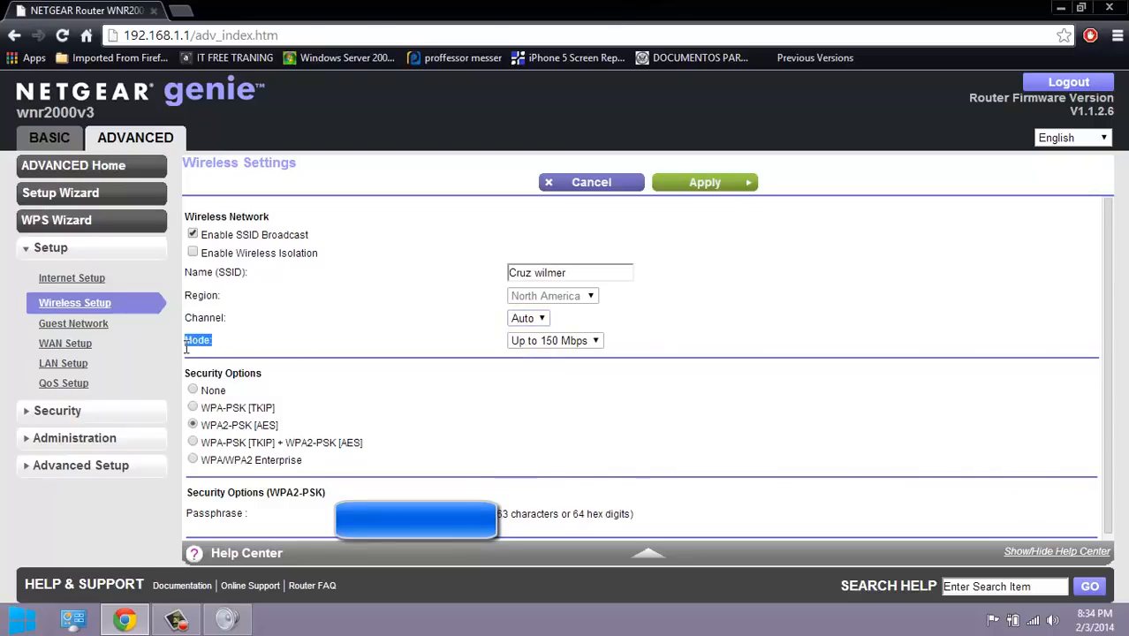
left_click(567, 346)
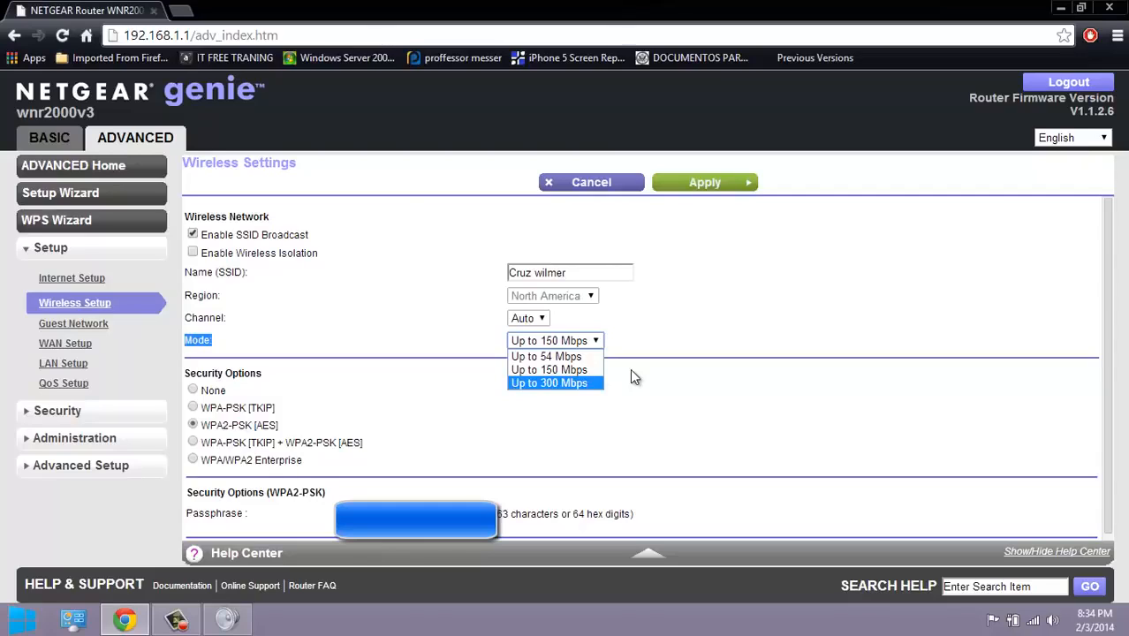
left_click(693, 371)
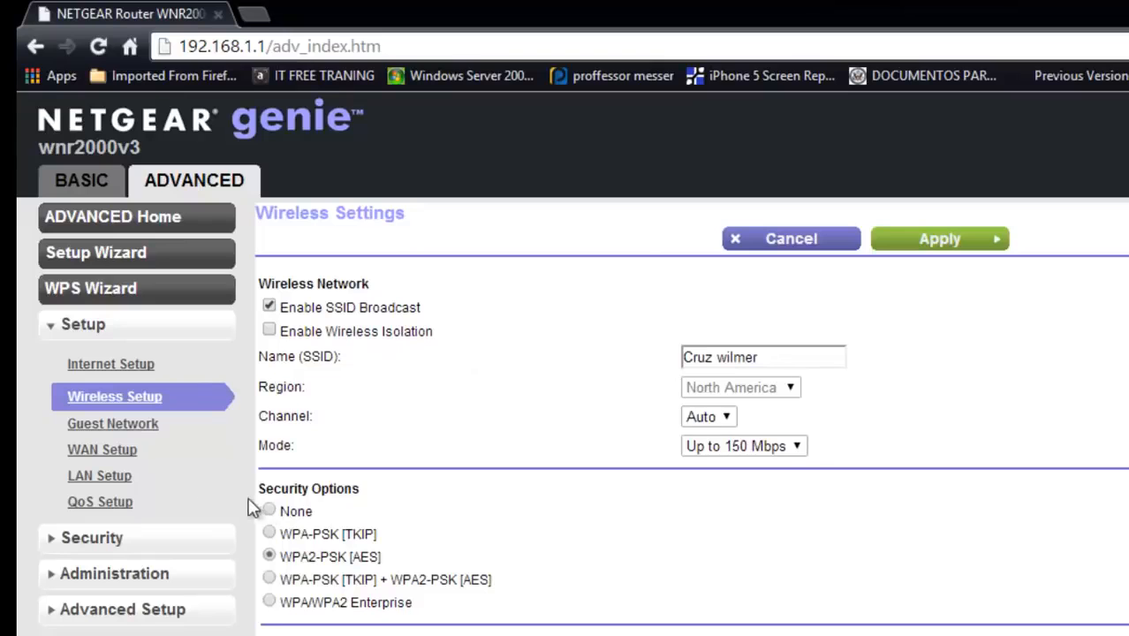
Open the LAN setup and review the router's IP address, keeping its last number at 1, and the DHCP starting and ending addresses
left_click(99, 476)
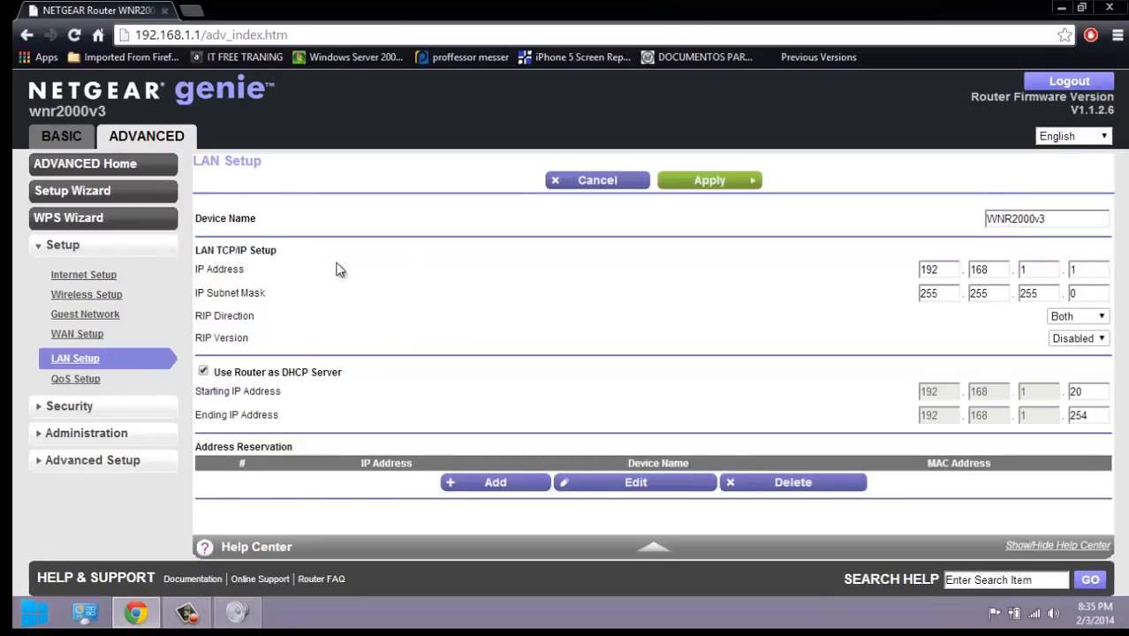
left_click_drag(1088, 273, 977, 266)
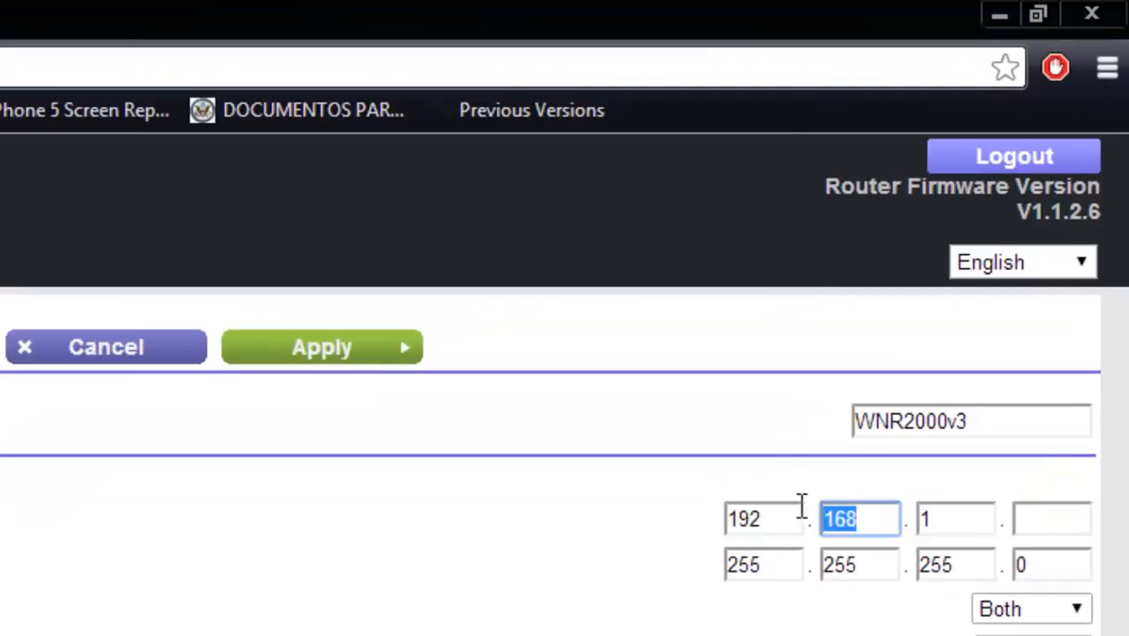
left_click(1041, 520)
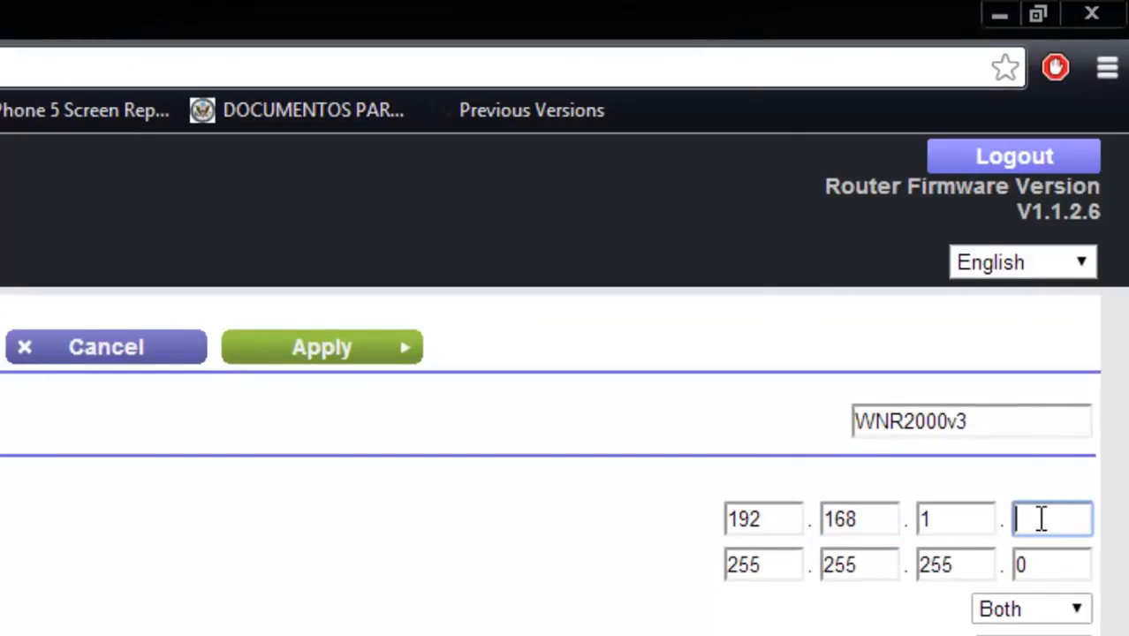
type("1")
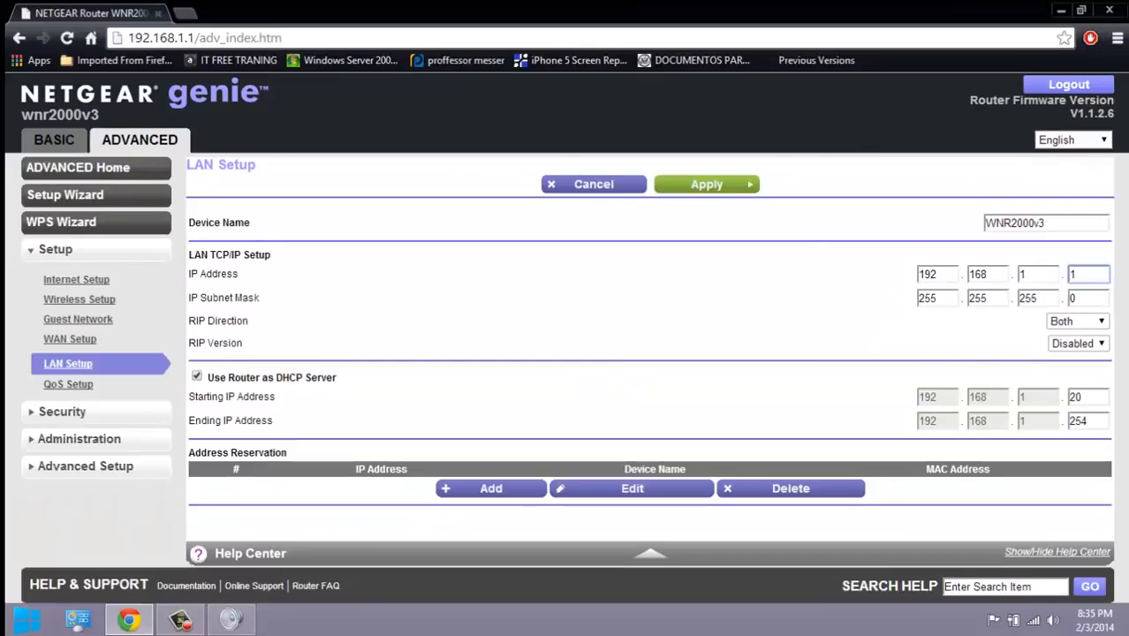
left_click_drag(1075, 395, 1105, 421)
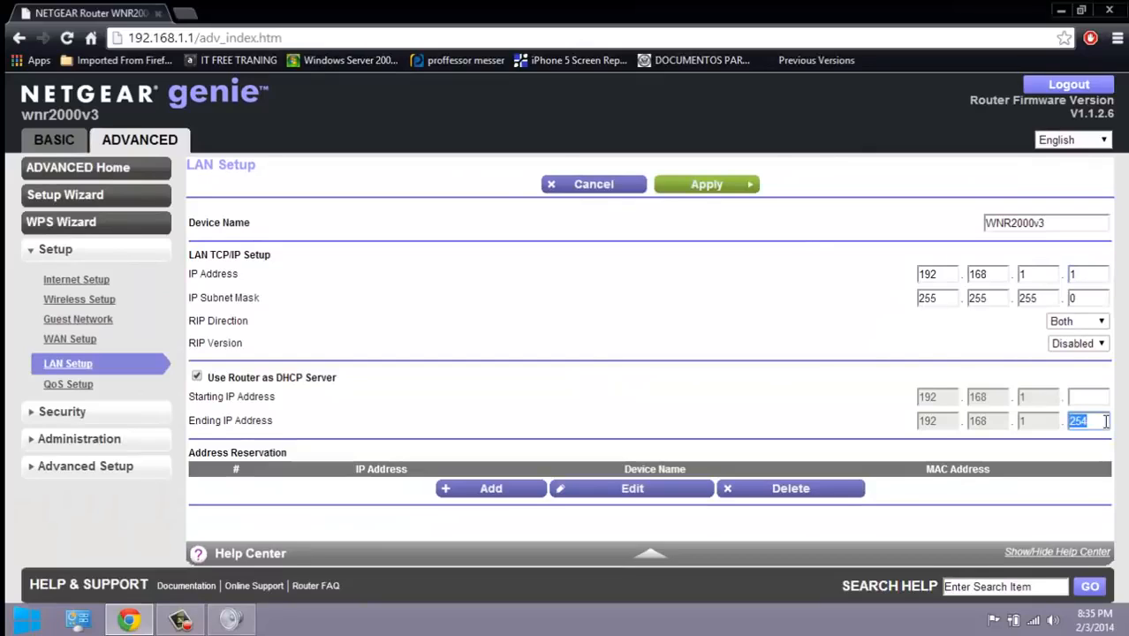
left_click(1090, 396)
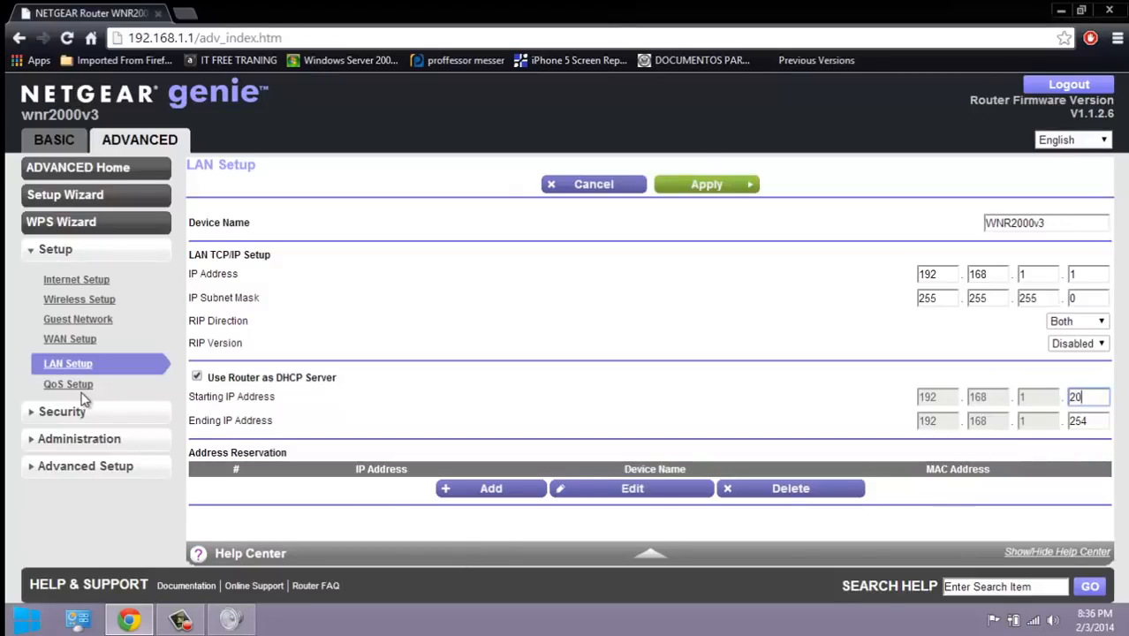
left_click(44, 413)
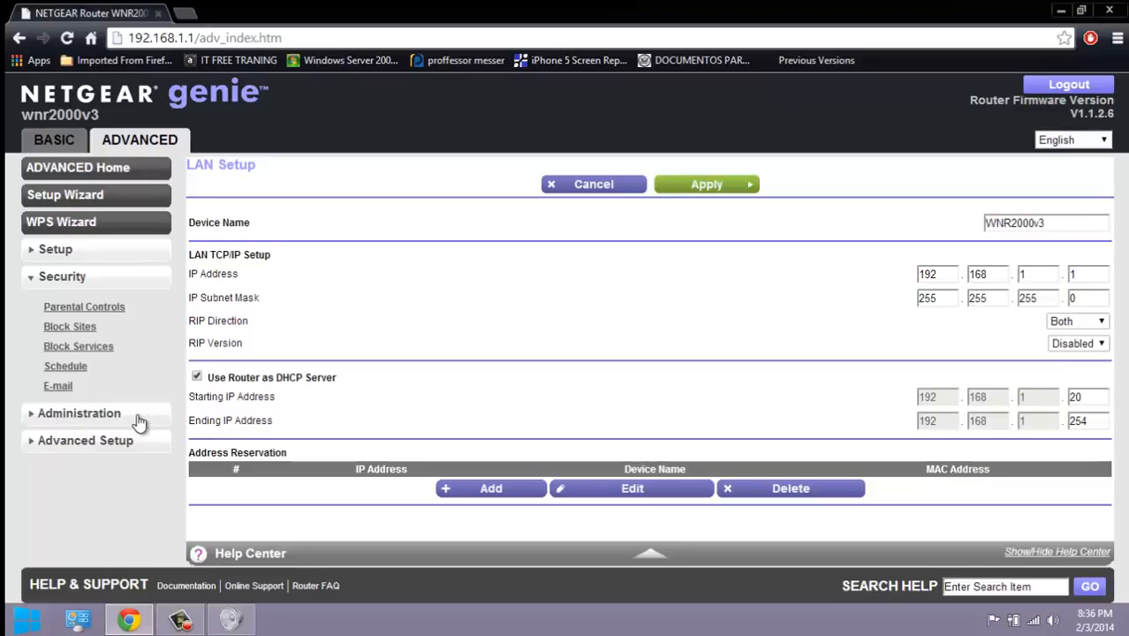
left_click(79, 329)
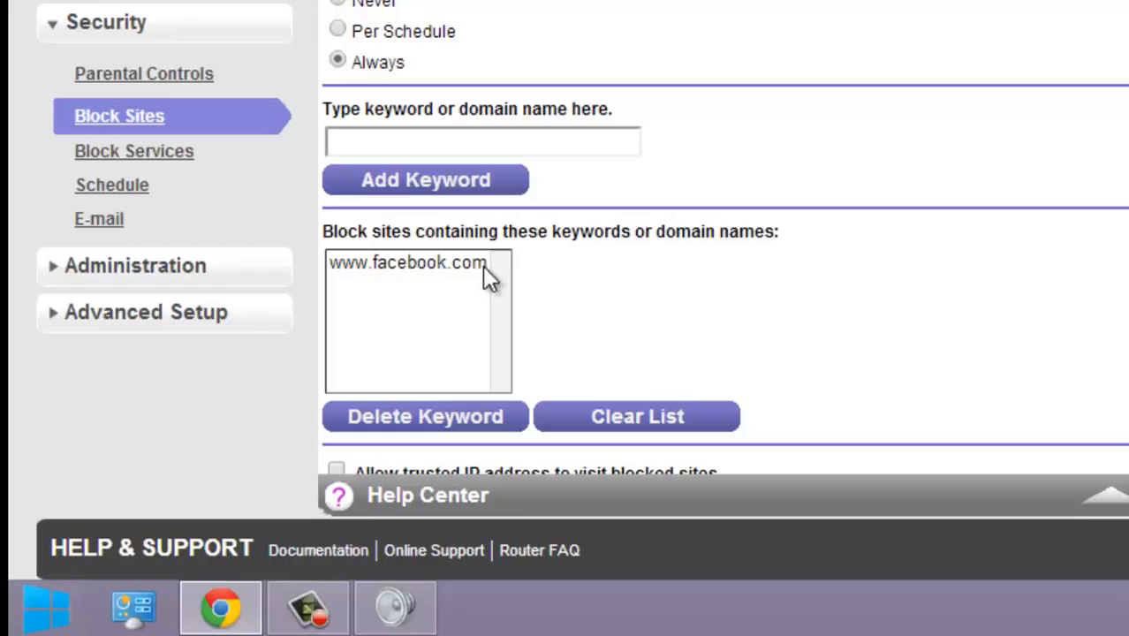
left_click(459, 269)
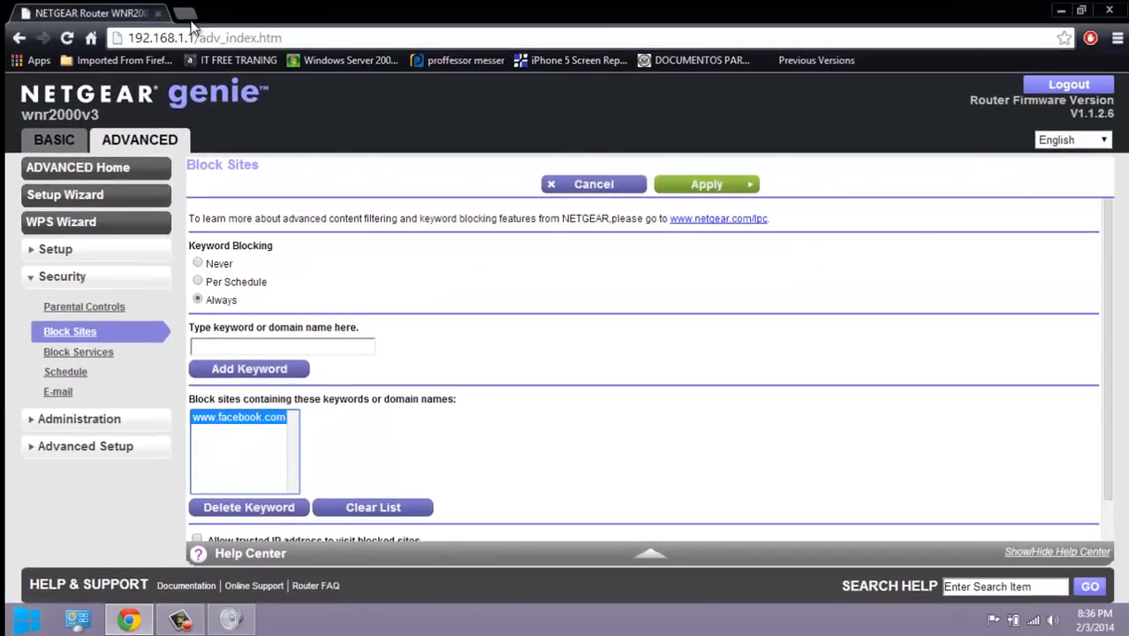
left_click(187, 18)
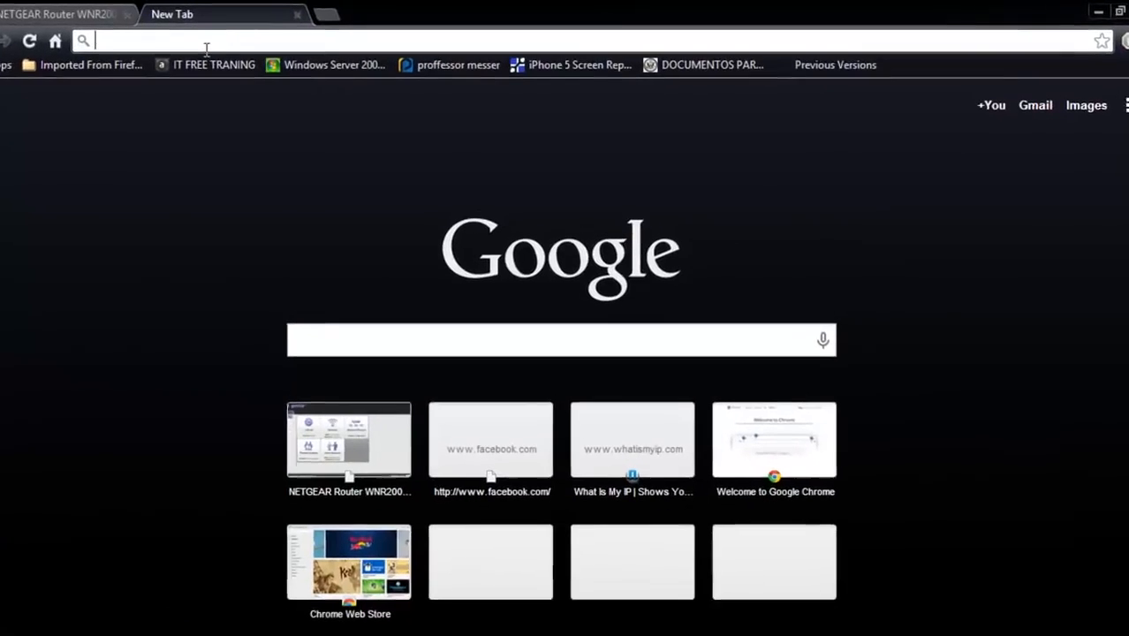
type("www")
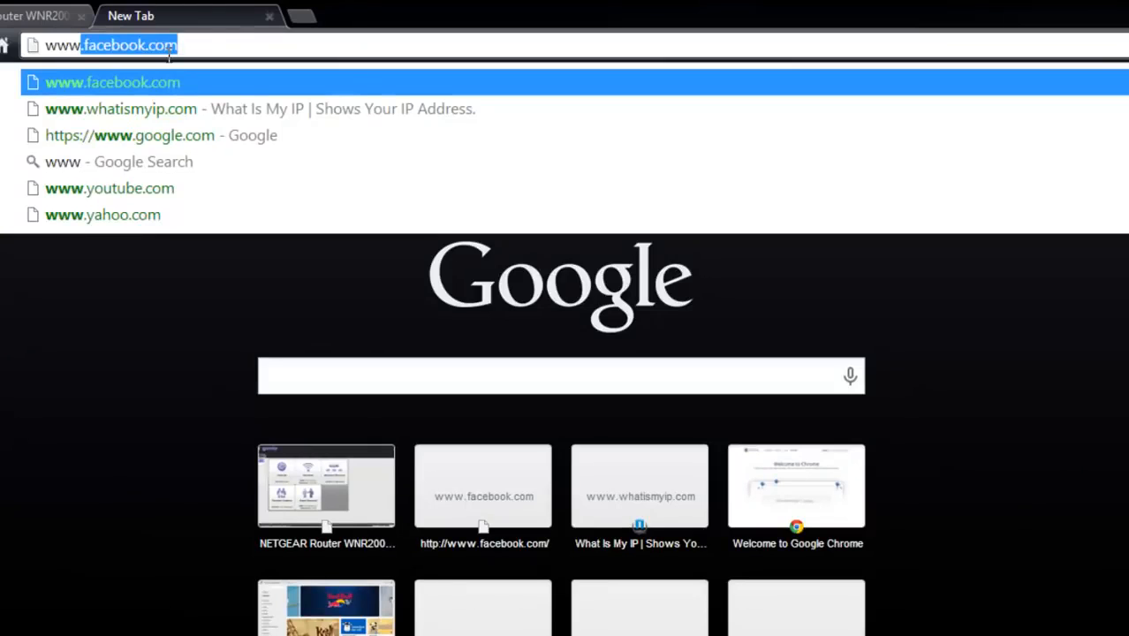
key("Return")
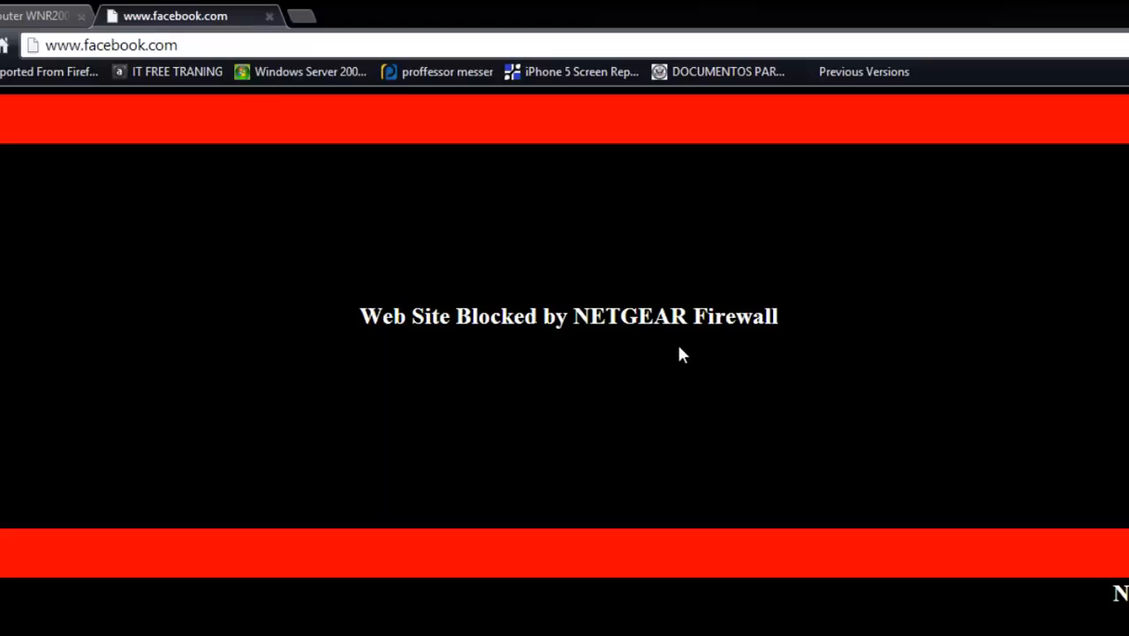
left_click(270, 16)
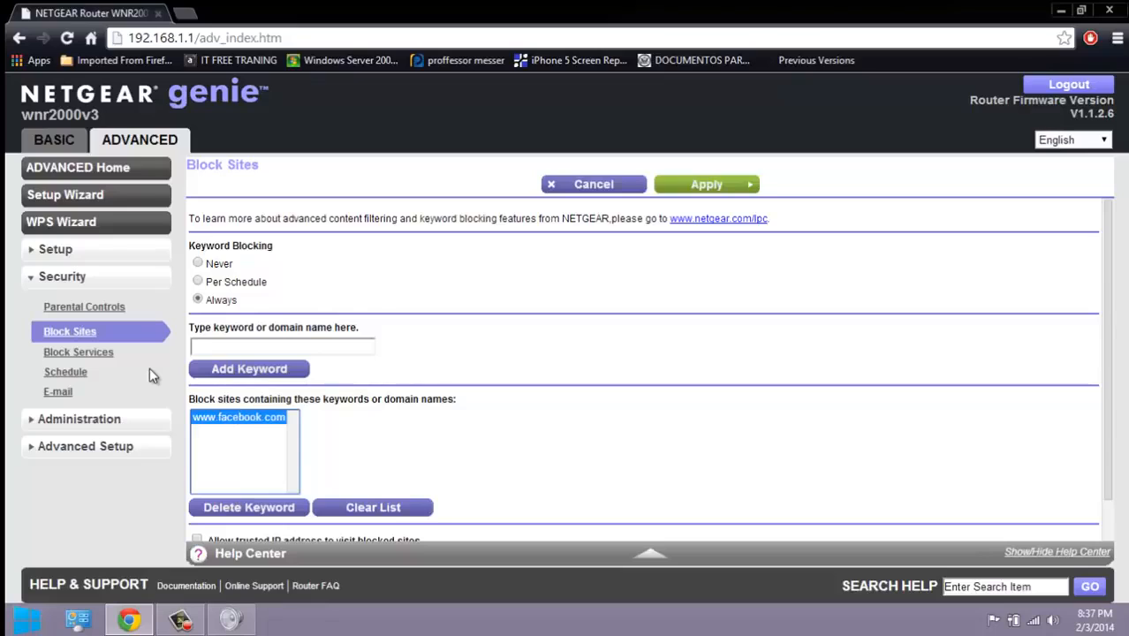
Set the blocking schedule's time zone to (GMT-05:00) Bogota, Lima, Quito, Eastern Time (US & Canada), apply it and check the router's current time
left_click(77, 371)
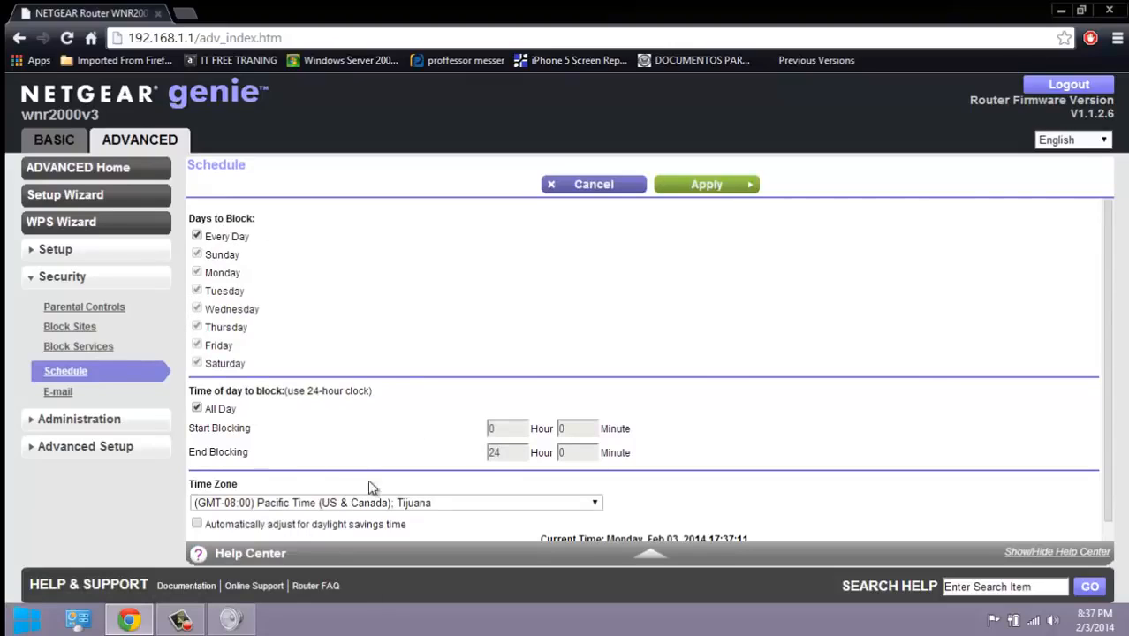
scroll(202, 429, "down", 1)
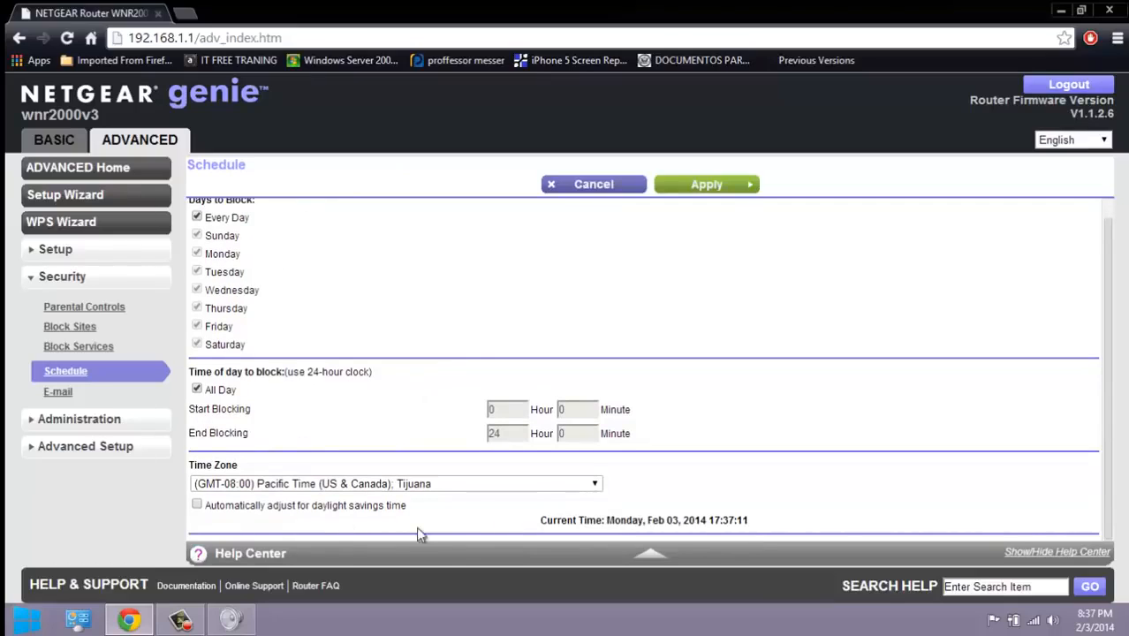
left_click(469, 486)
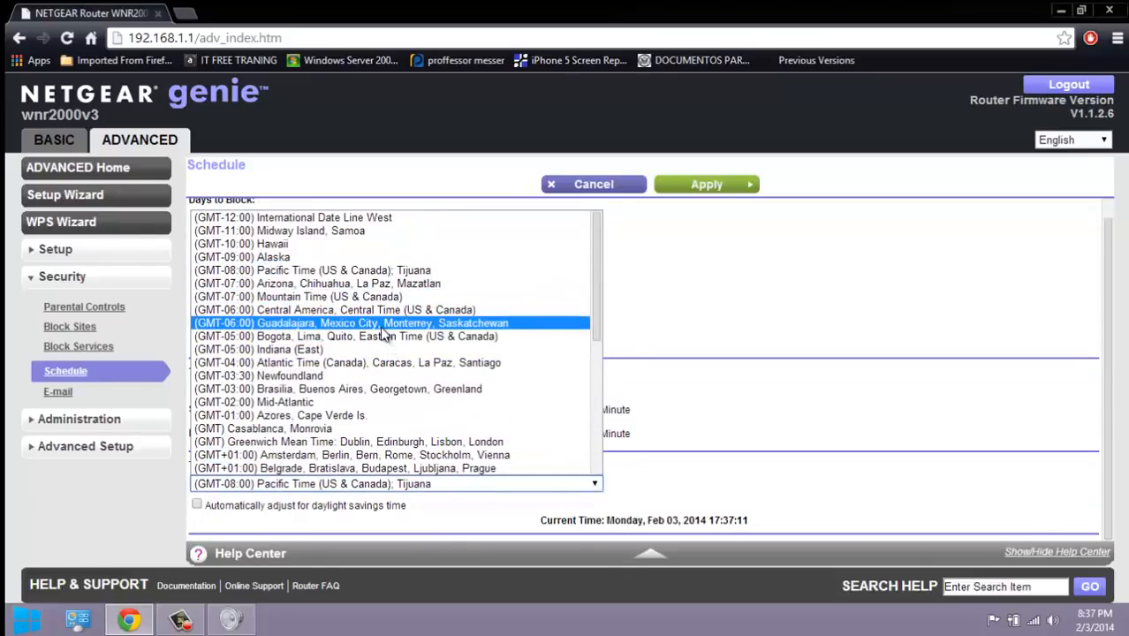
scroll(381, 319, "down", 1)
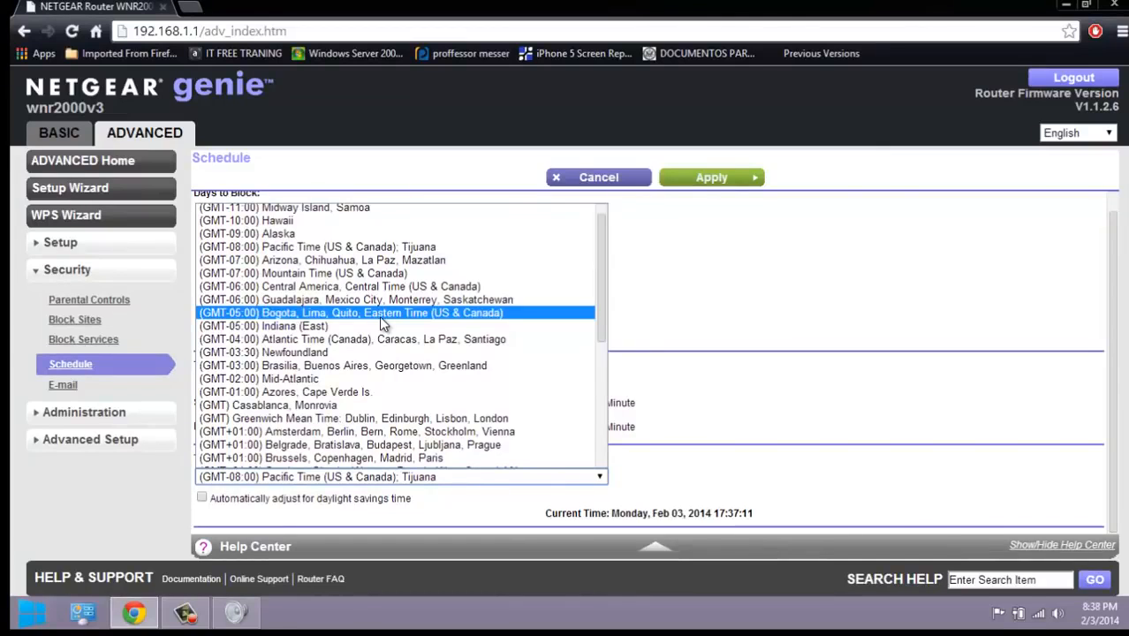
left_click(379, 315)
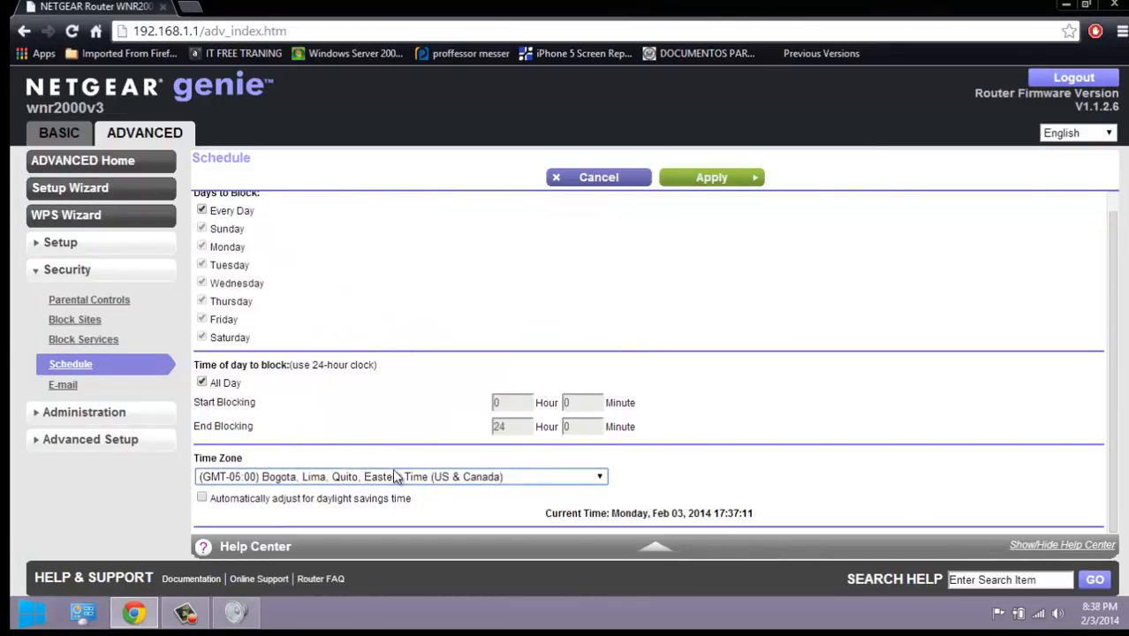
left_click(705, 177)
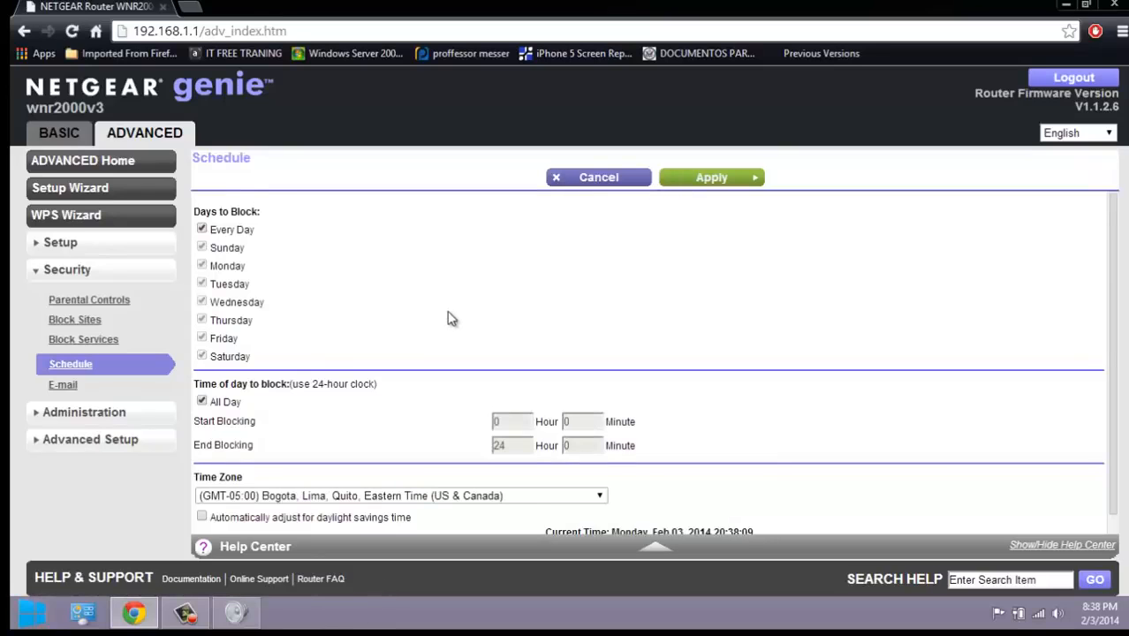
scroll(448, 318, "down", 1)
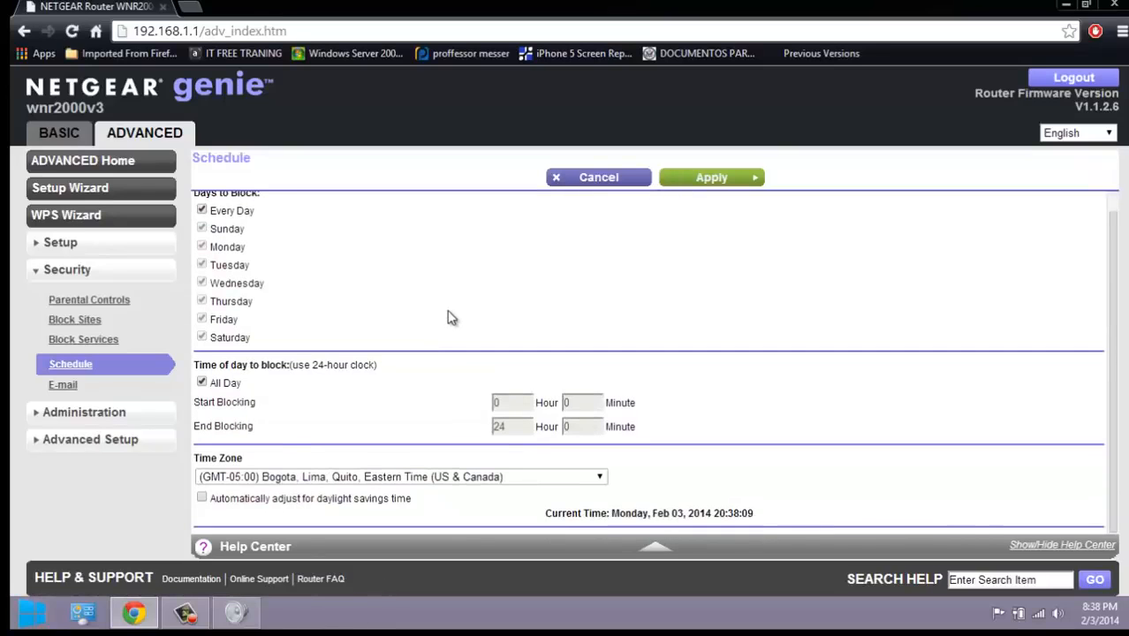
Open the router's logs under Administration and read through the entries for allowed sites and detected attacks
left_click(41, 417)
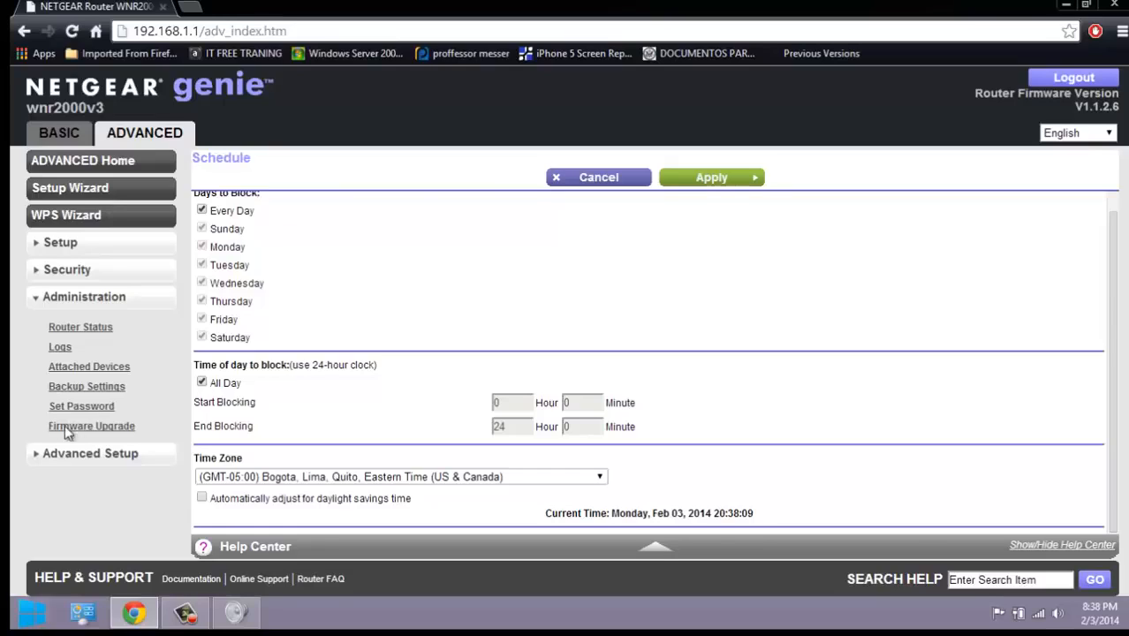
left_click(60, 348)
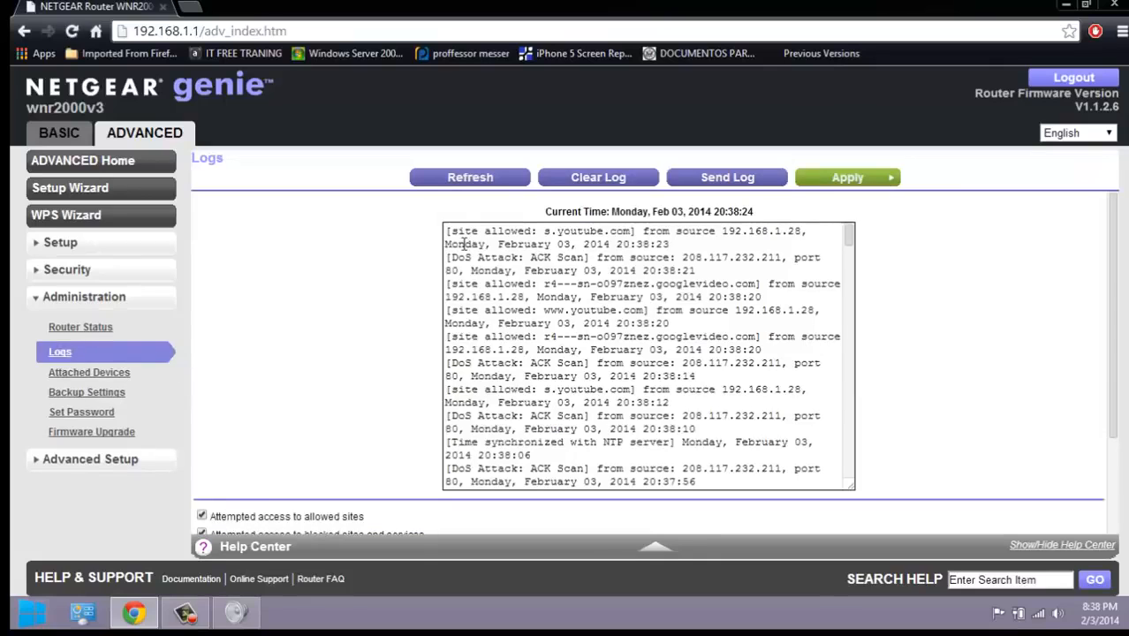
left_click_drag(444, 231, 861, 482)
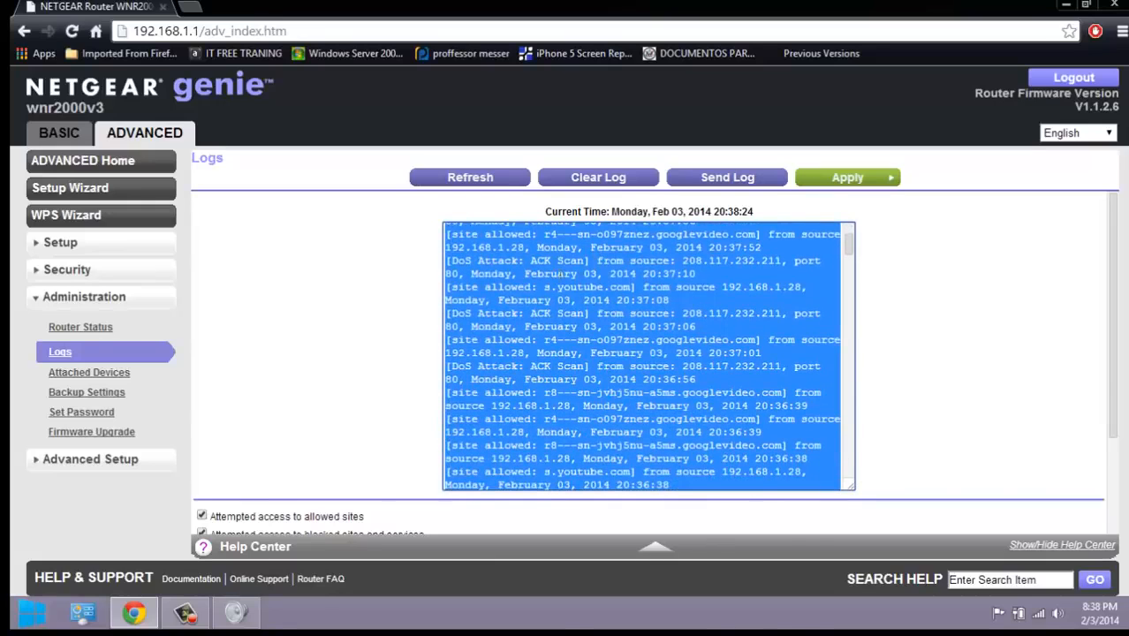
scroll(624, 332, "up", 4)
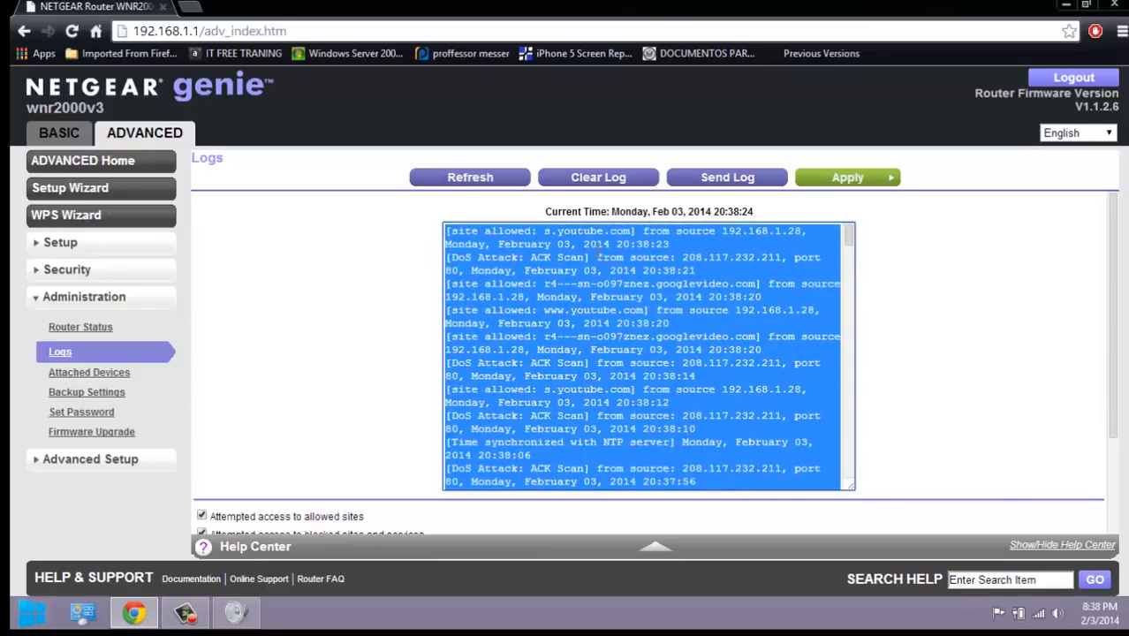
scroll(599, 250, "down", 10)
left_click(363, 340)
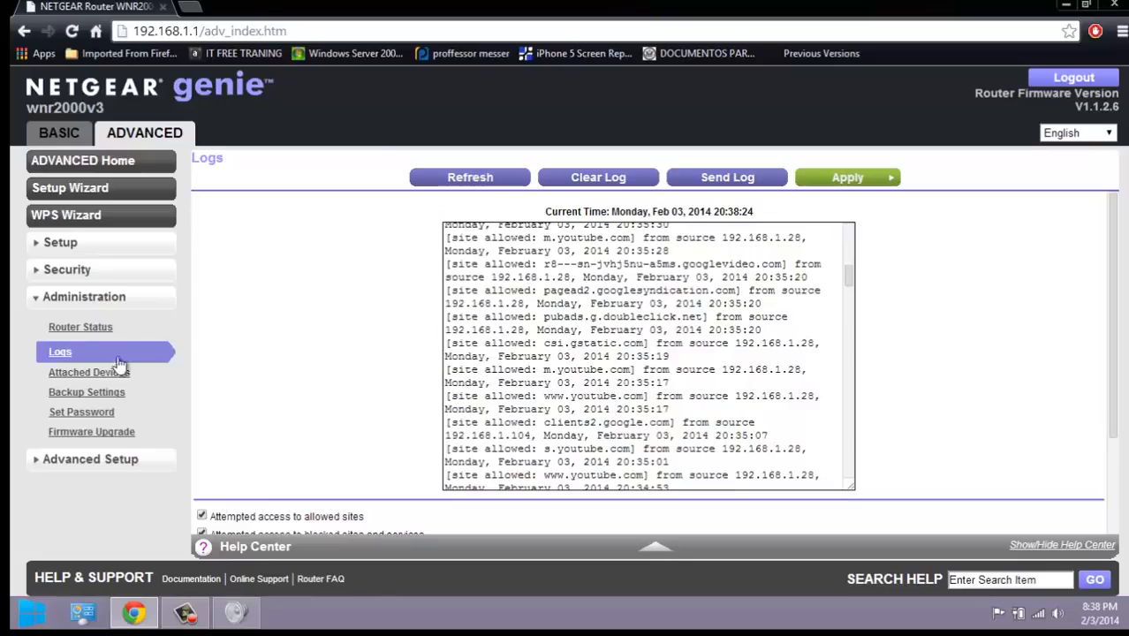
Review the administration pages for attached devices, setting the router password and upgrading the firmware
left_click(95, 375)
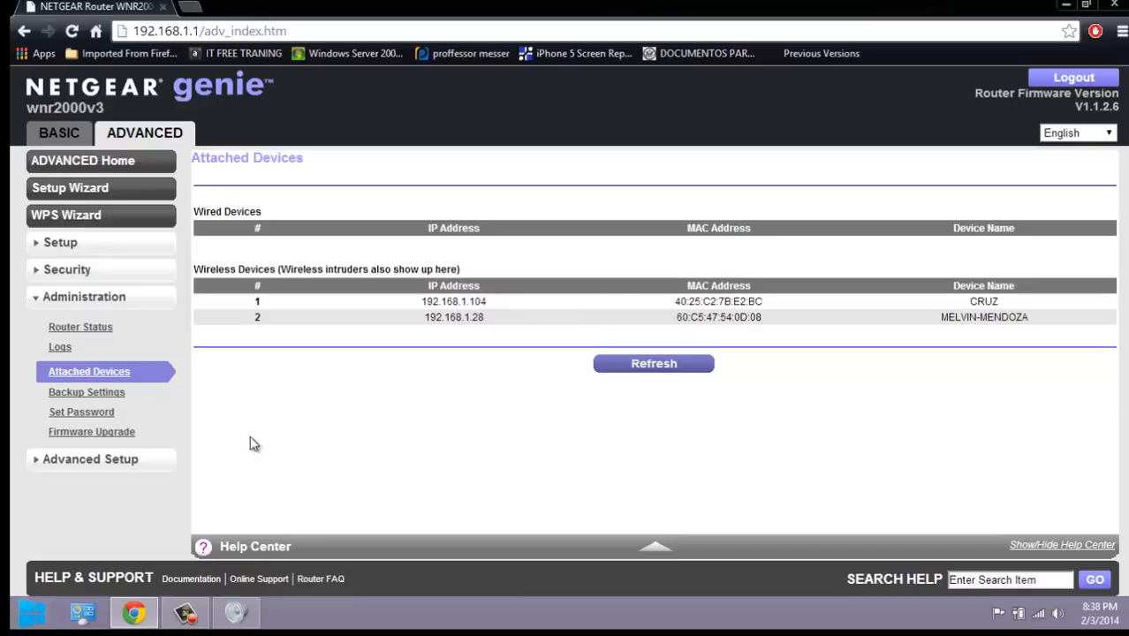
left_click(88, 412)
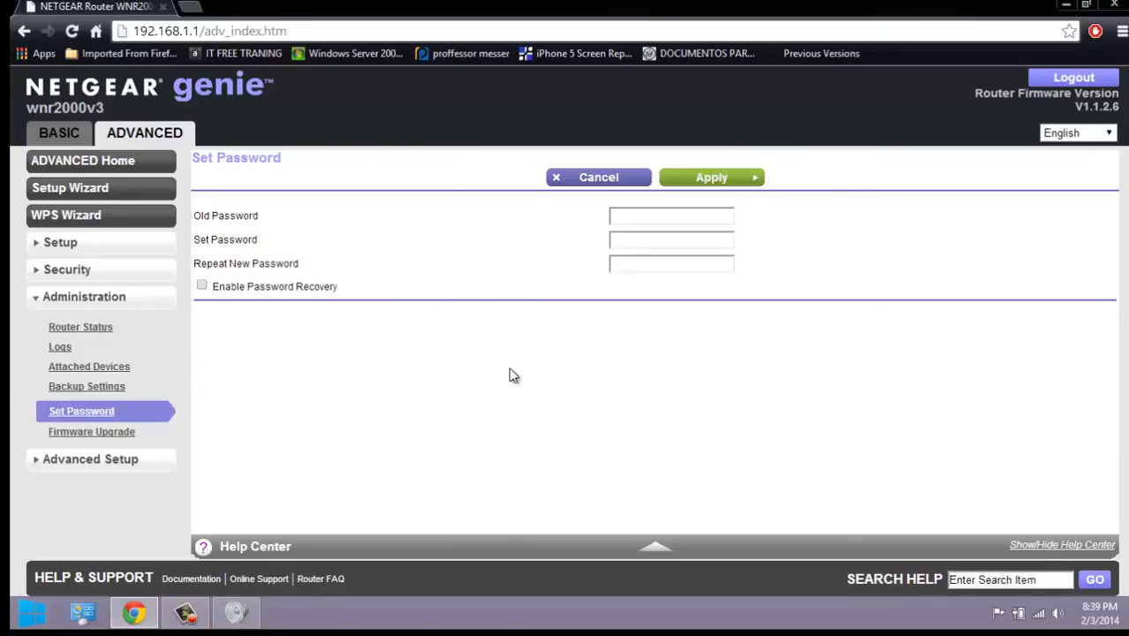
left_click(119, 432)
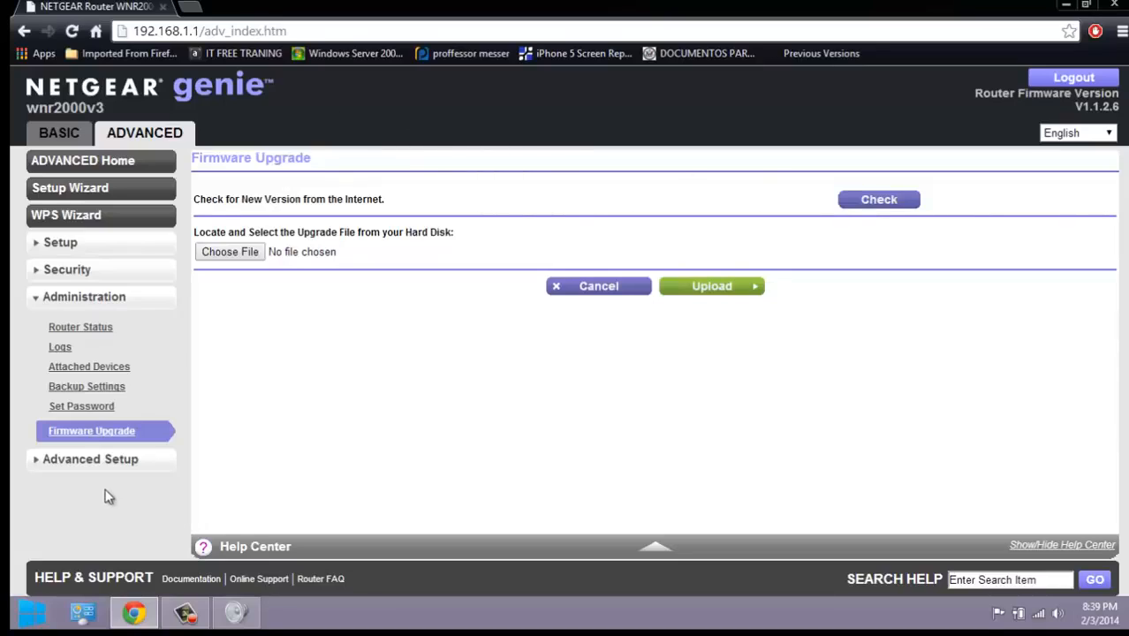
Open the wireless settings under Advanced Setup and review the radio, WPS and wireless card access list options
left_click(126, 460)
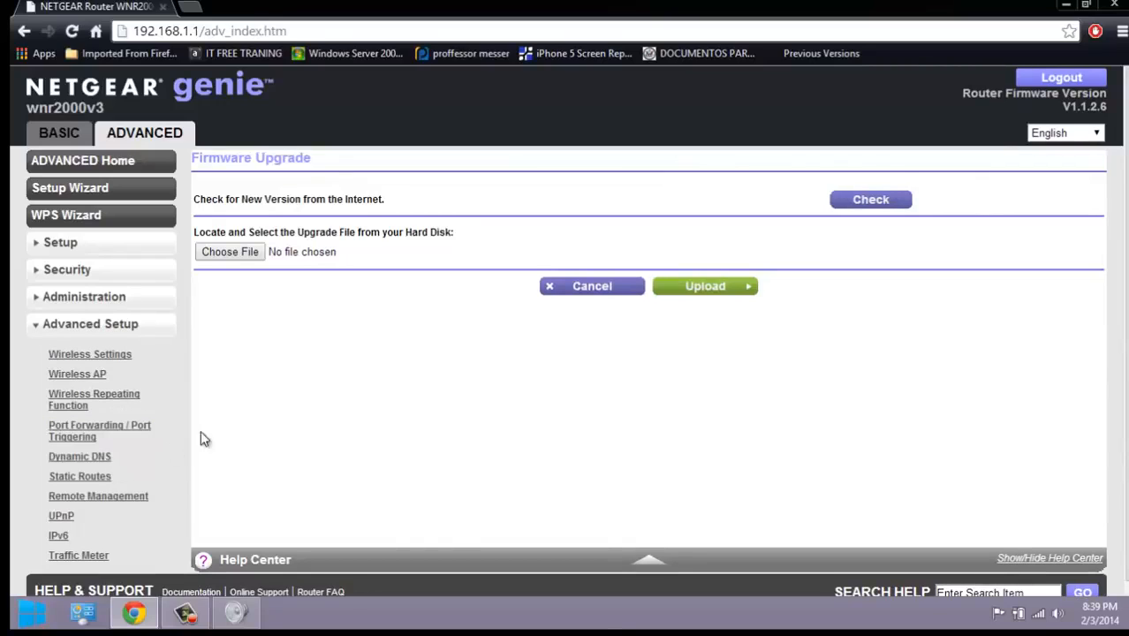
scroll(230, 428, "down", 1)
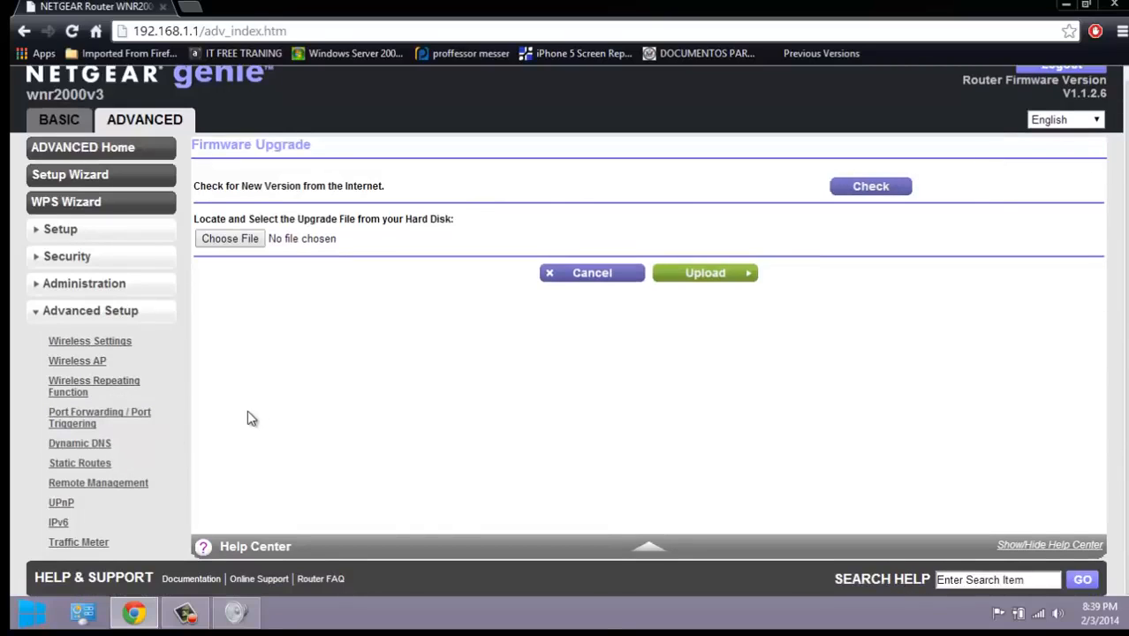
left_click(100, 343)
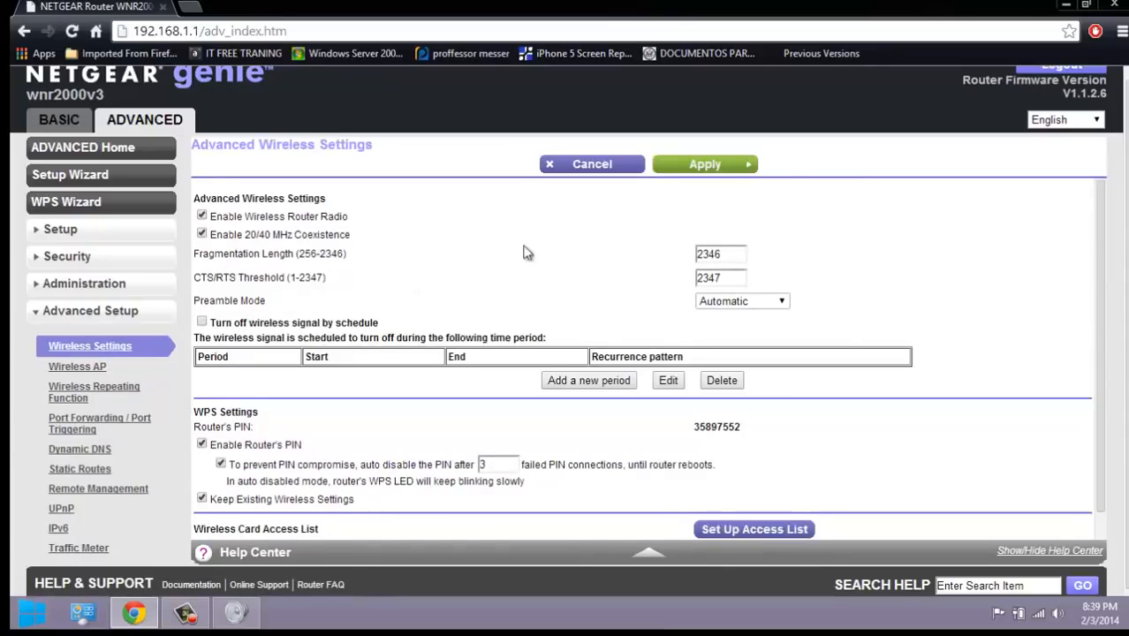
scroll(202, 329, "down", 2)
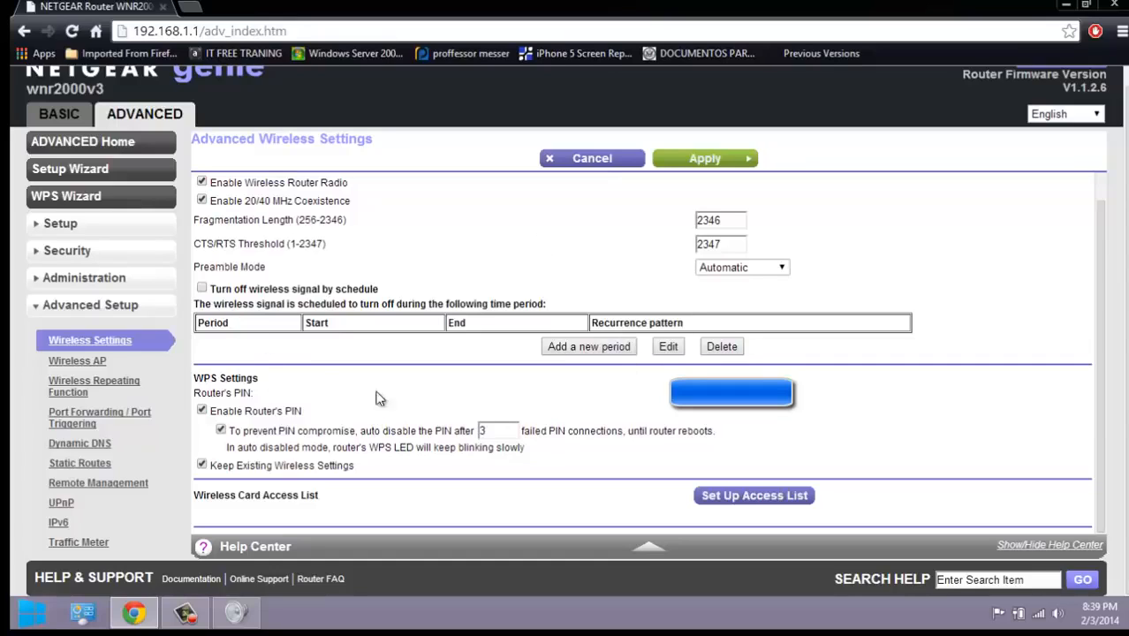
Look at the option to turn off the wireless signal by schedule, and open the Wireless AP page under Advanced Setup
left_click(201, 288)
left_click(78, 364)
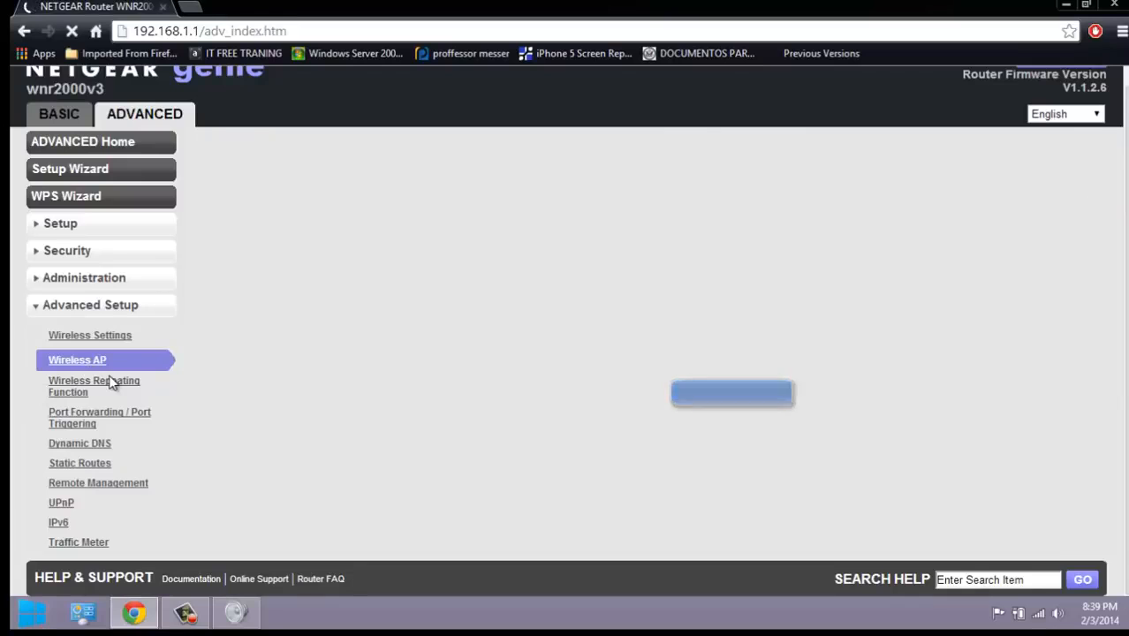
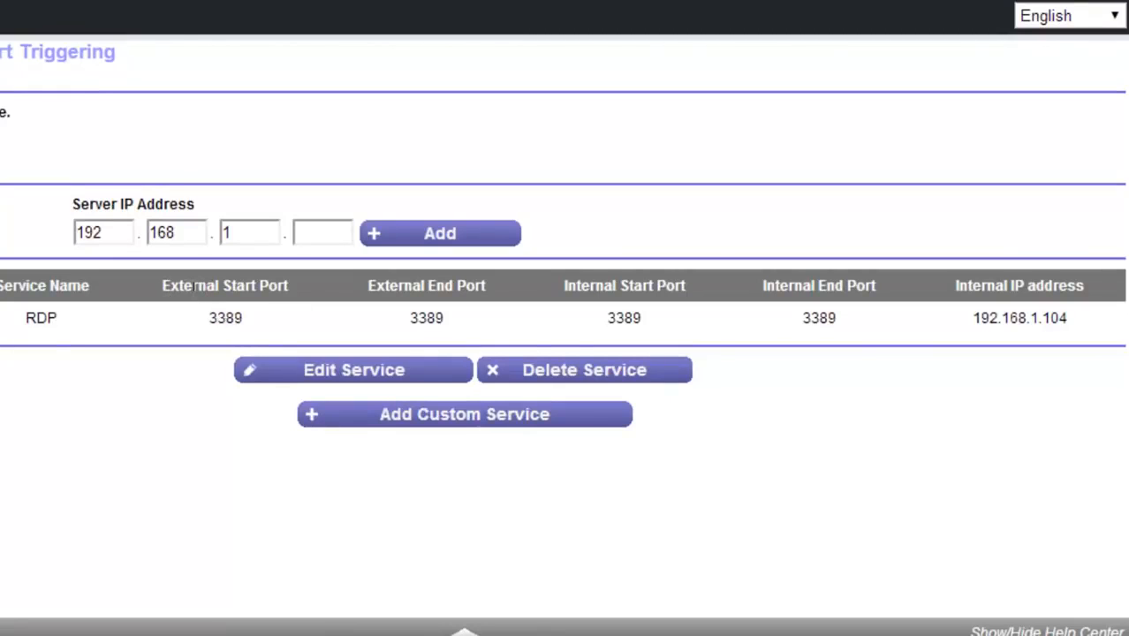
Examine the RDP port forwarding entry, highlighting its external start port, internal start port and internal IP address
left_click_drag(199, 286, 259, 310)
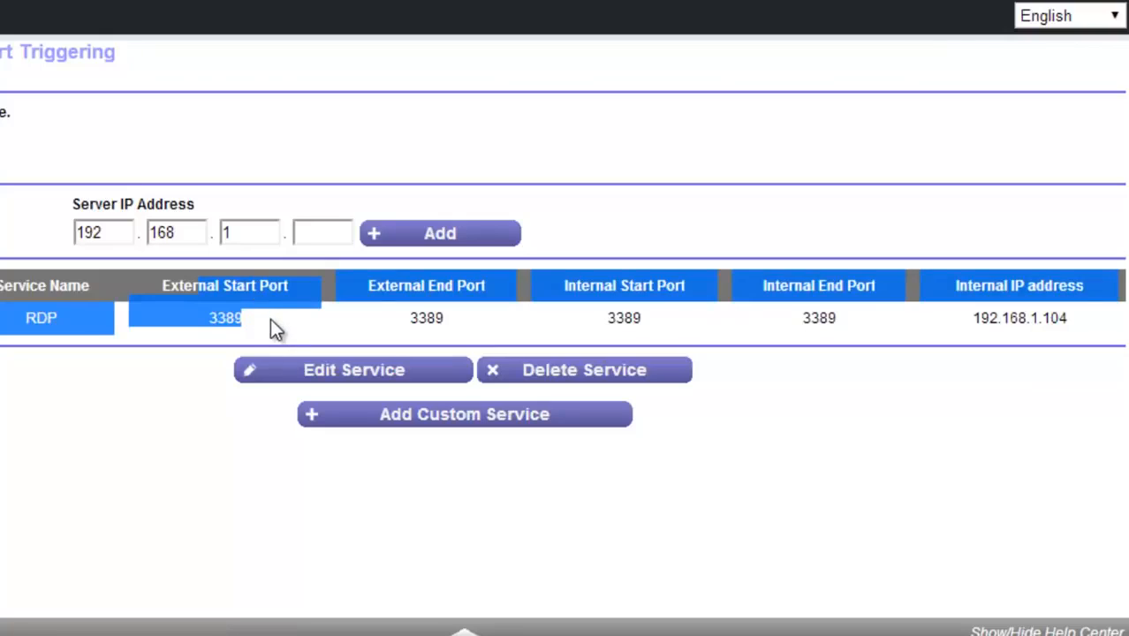
left_click(271, 318)
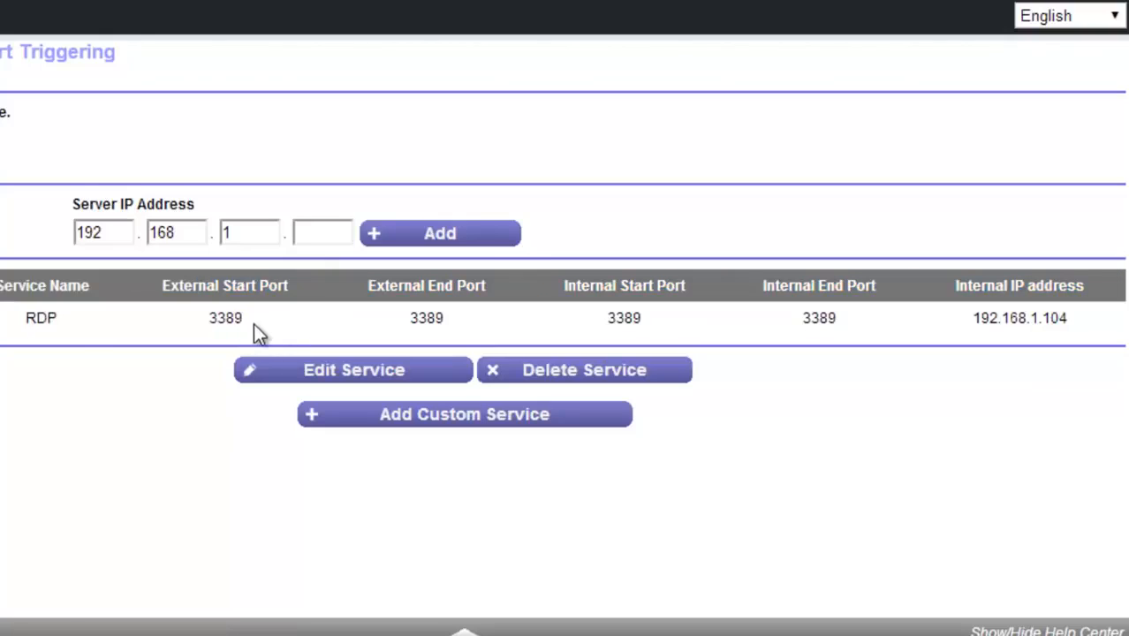
left_click_drag(247, 319, 195, 321)
left_click_drag(201, 322, 669, 442)
left_click_drag(1067, 320, 959, 323)
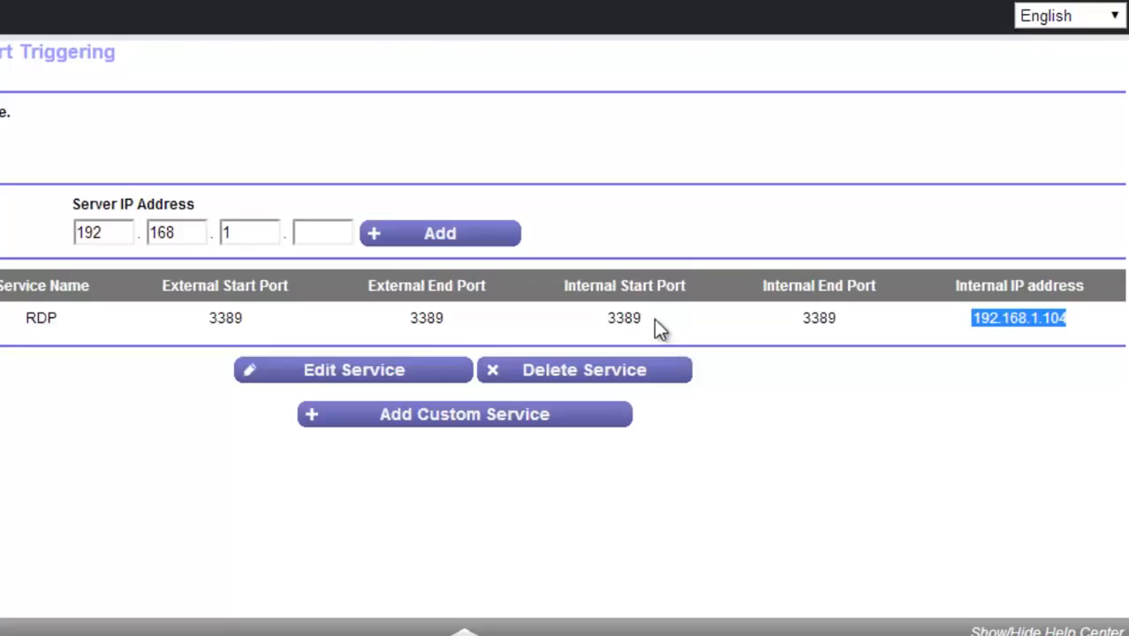
left_click_drag(651, 318, 583, 318)
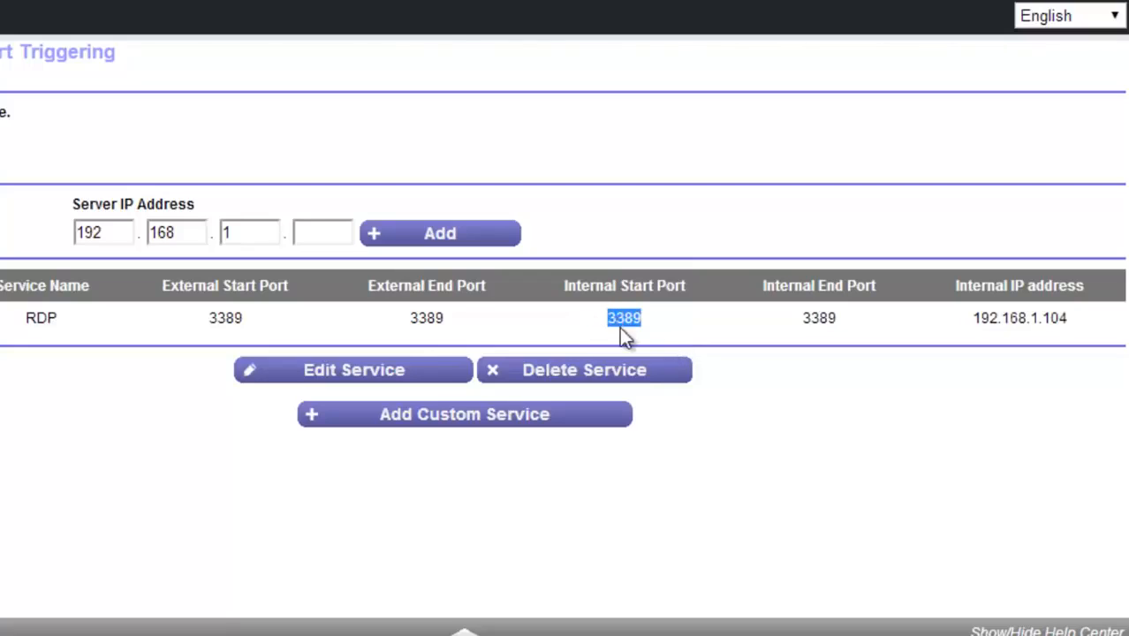
left_click(847, 498)
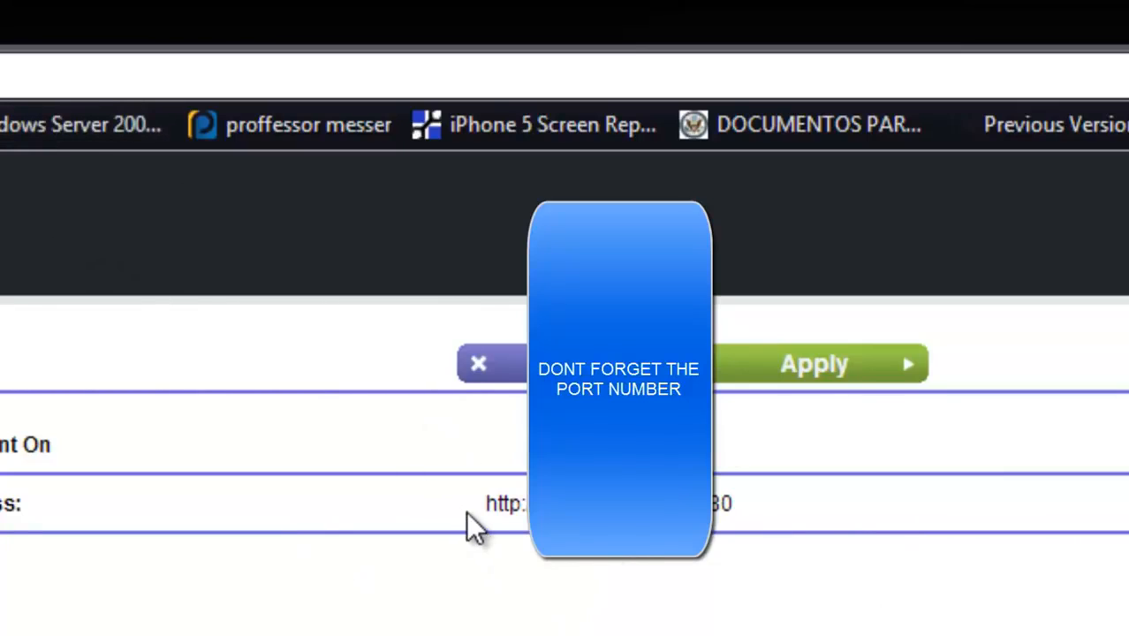
Examine the Remote Management page, highlighting the remote management address and reviewing the allowed access options and port number
left_click_drag(483, 506, 675, 555)
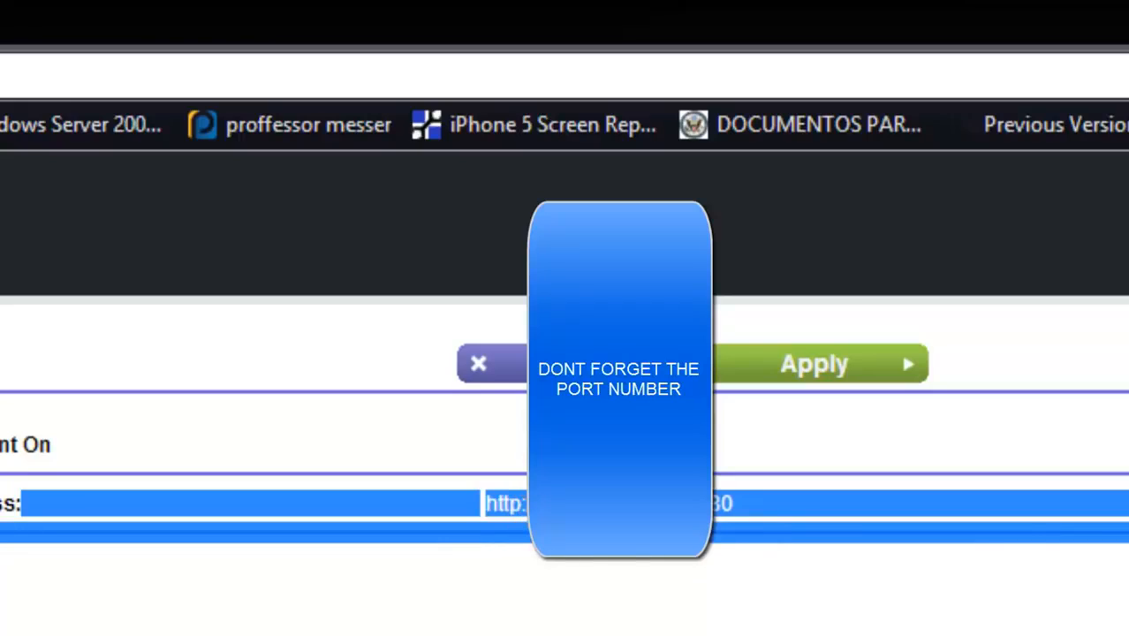
left_click(609, 512)
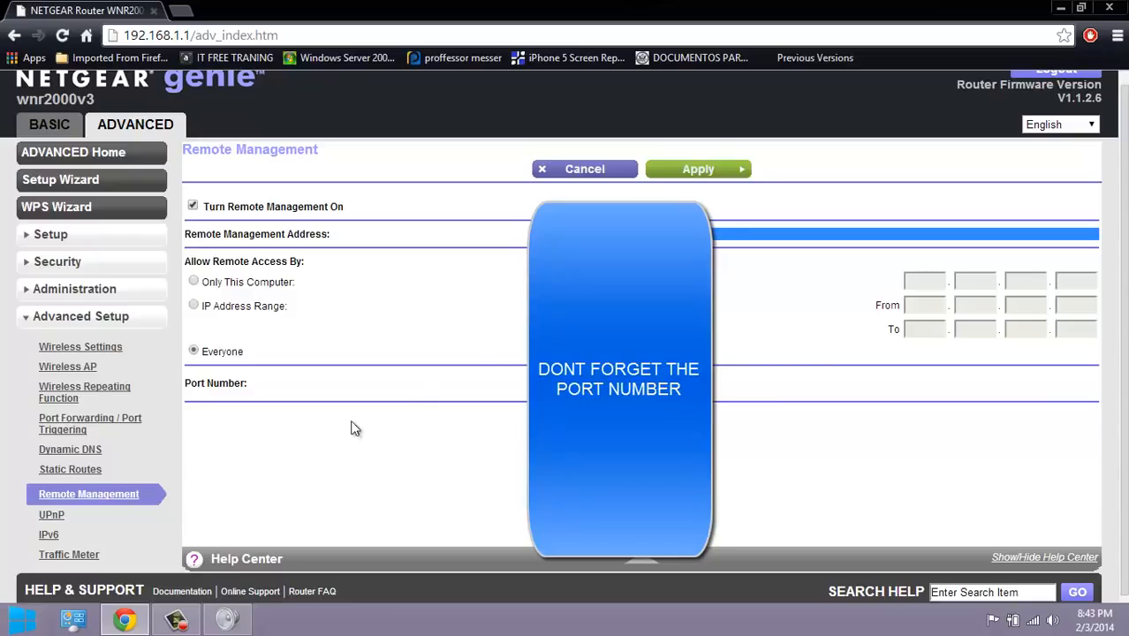
scroll(187, 506, "up", 1)
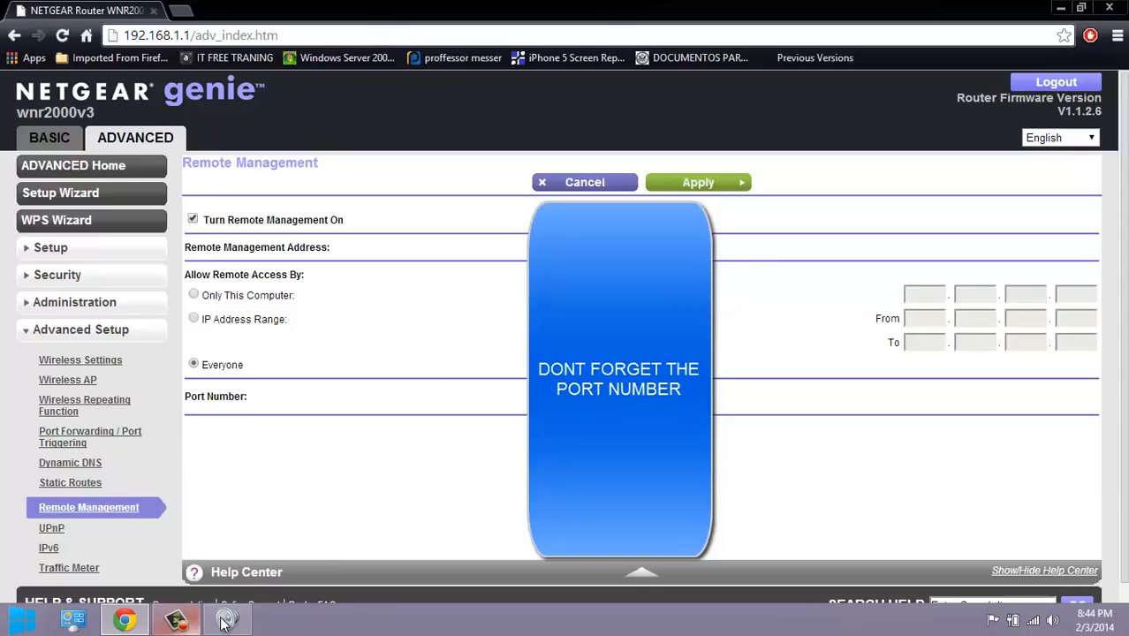
mouse_move(227, 626)
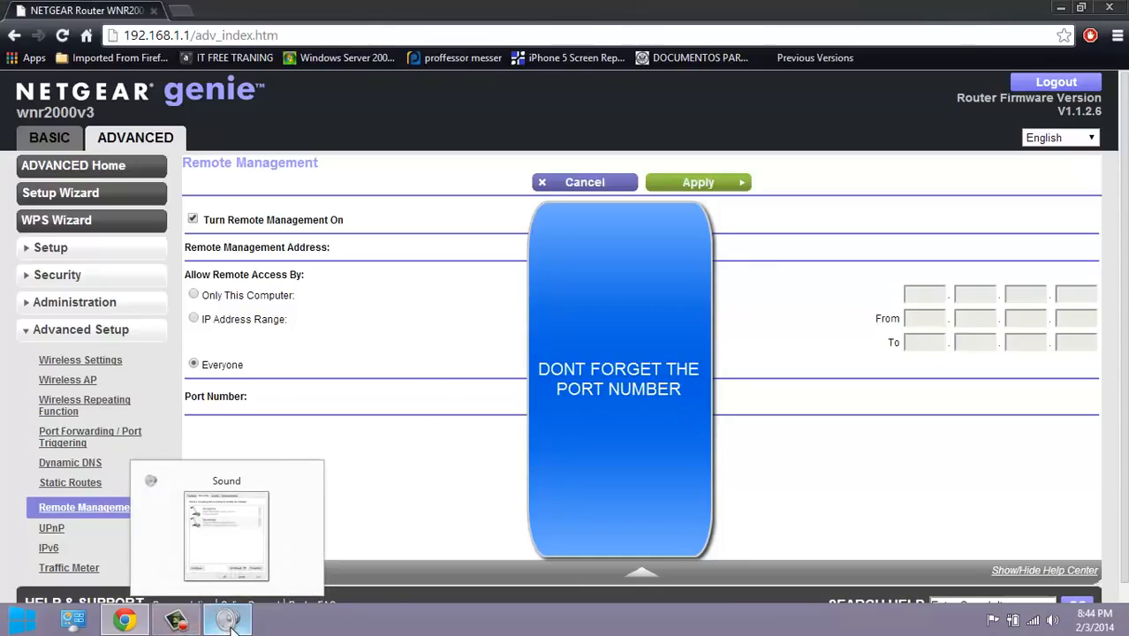
left_click(230, 622)
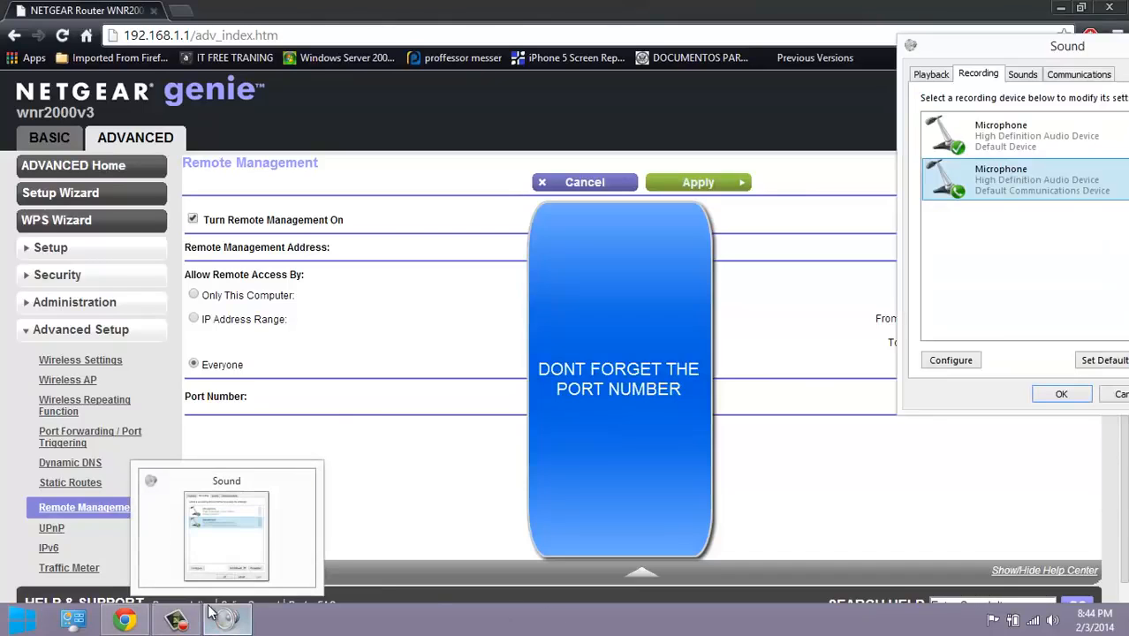
left_click(176, 621)
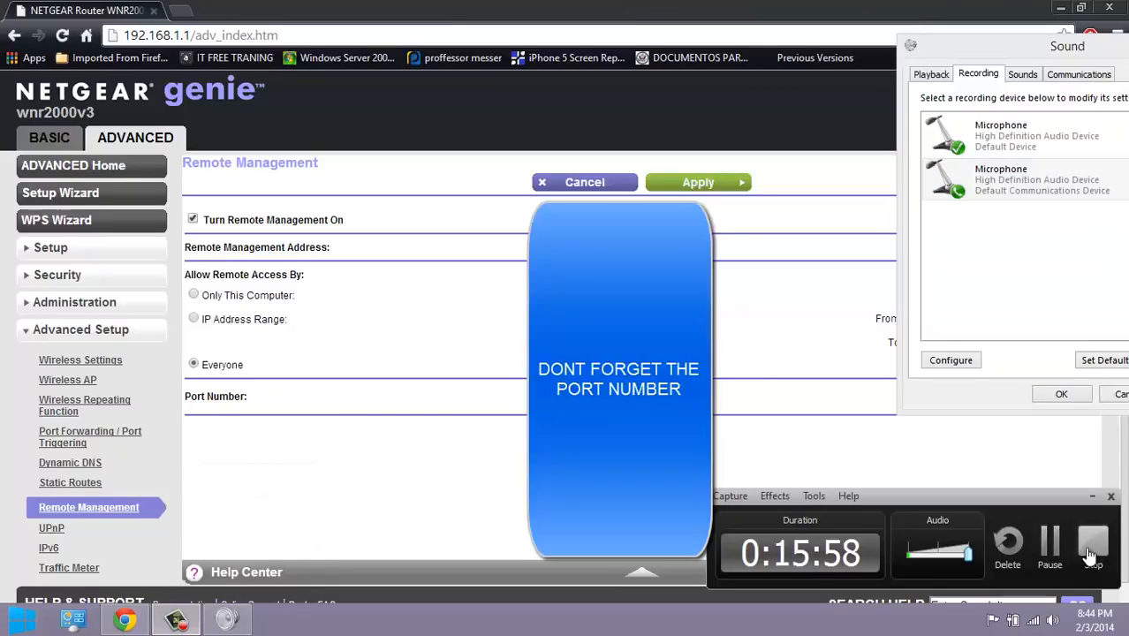